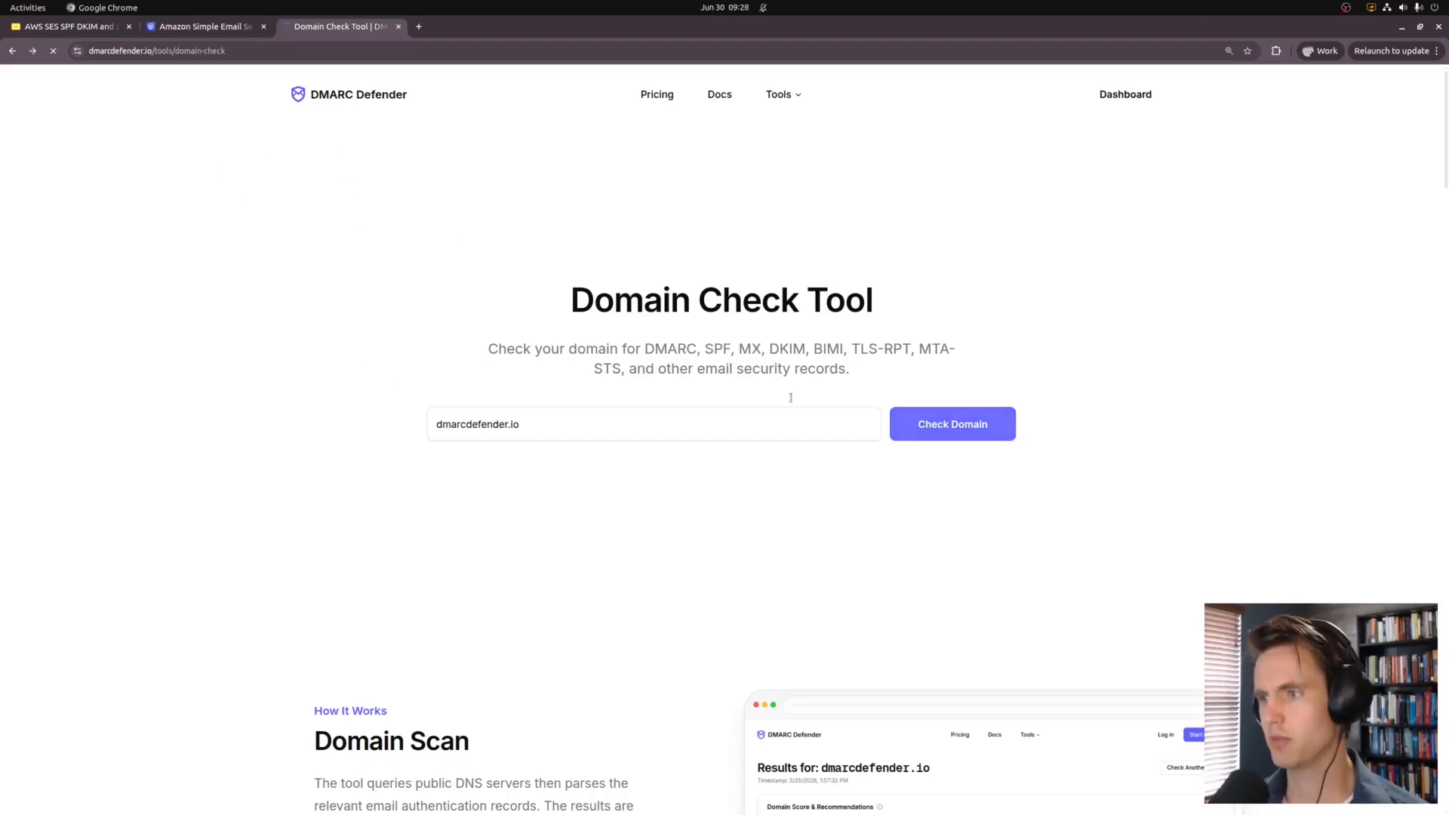
Step: Run the domain check on dmarcdefender.io and review its DMARC record result
{"action": "left_click", "coordinate": [906, 427]}
{"action": "scroll", "coordinate": [227, 456], "scroll_direction": "down", "scroll_amount": 2}
{"action": "scroll", "coordinate": [216, 437], "scroll_direction": "down", "scroll_amount": 2}
{"action": "scroll", "coordinate": [210, 440], "scroll_direction": "up", "scroll_amount": 4}
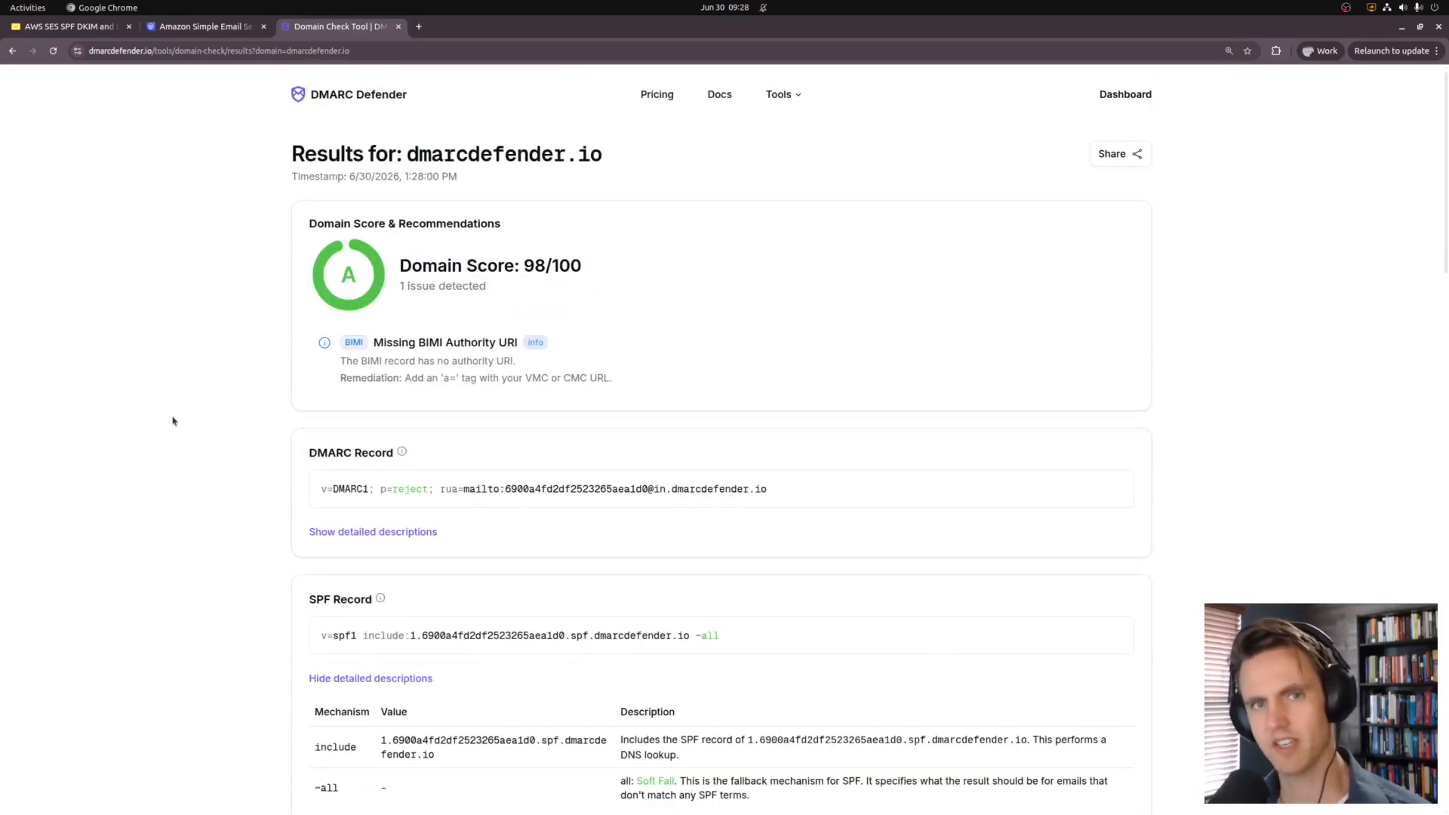
{"action": "scroll", "coordinate": [237, 456], "scroll_direction": "down", "scroll_amount": 3}
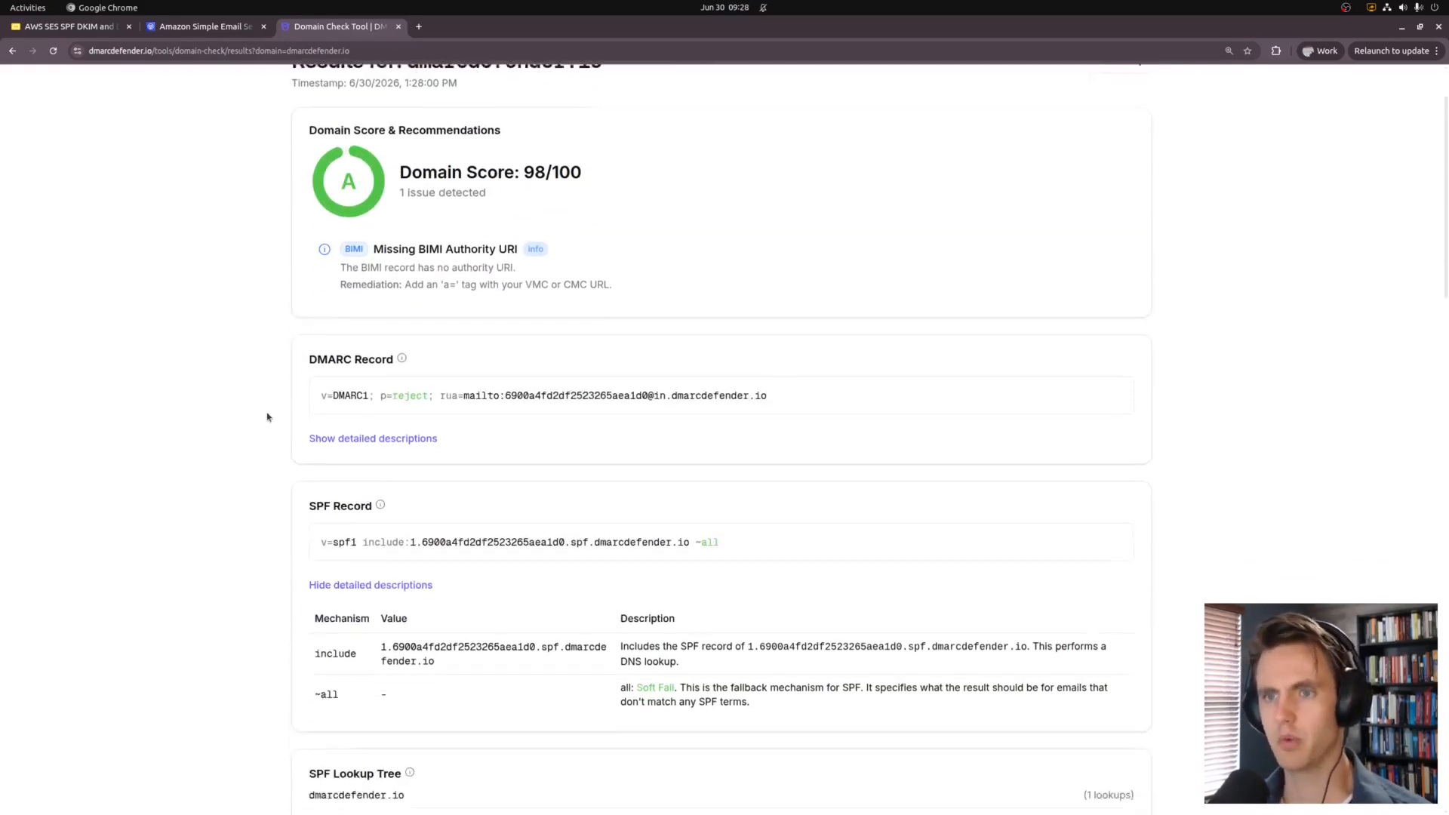
{"action": "left_click_drag", "start_coordinate": [326, 313], "coordinate": [161, 375]}
{"action": "left_click", "coordinate": [233, 362]}
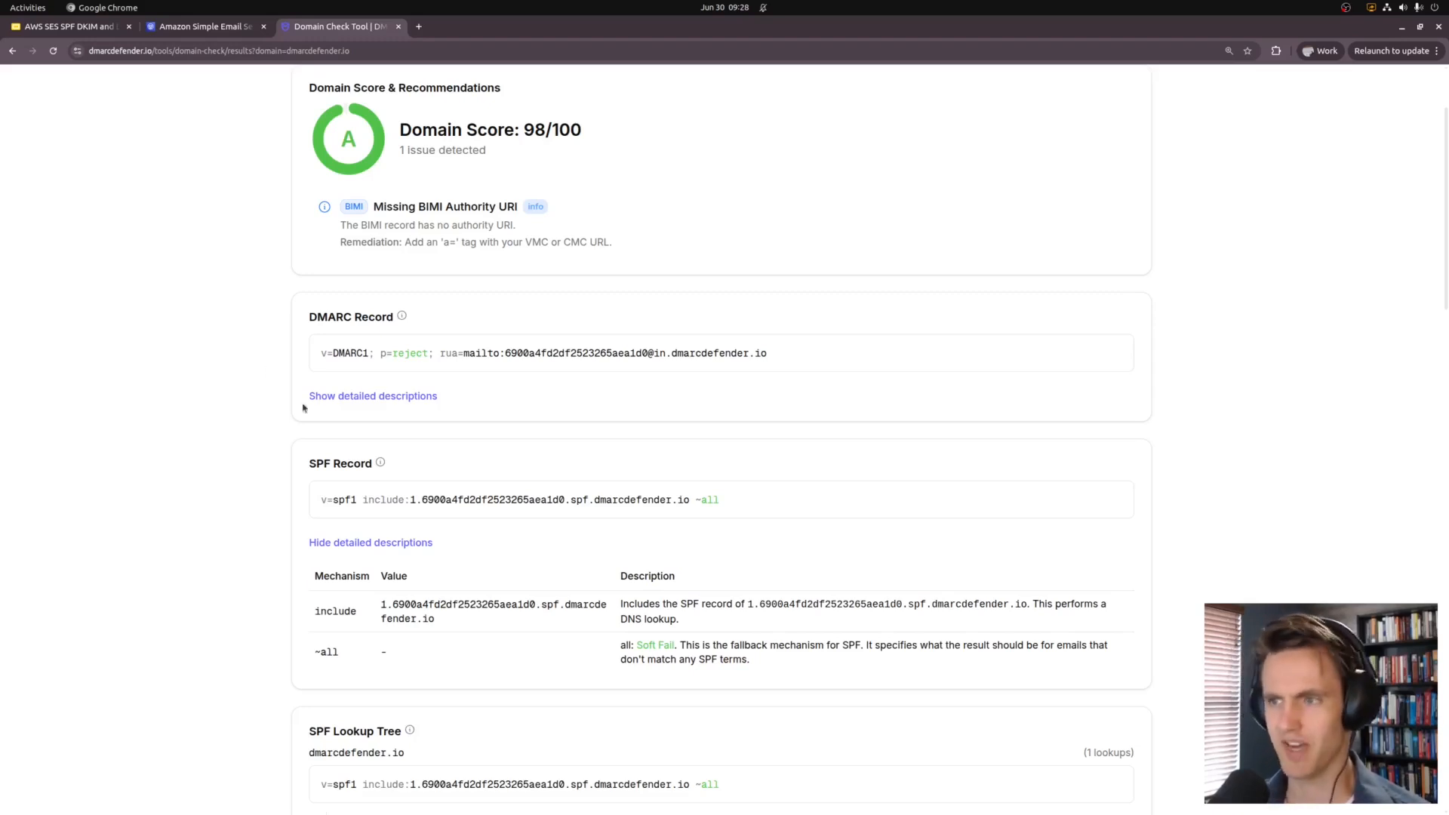
Step: Review the SPF record section of the 98/100 check results
{"action": "scroll", "coordinate": [302, 406], "scroll_direction": "down", "scroll_amount": 3}
{"action": "left_click_drag", "start_coordinate": [301, 314], "coordinate": [241, 477]}
{"action": "left_click", "coordinate": [241, 477]}
{"action": "scroll", "coordinate": [226, 528], "scroll_direction": "down", "scroll_amount": 5}
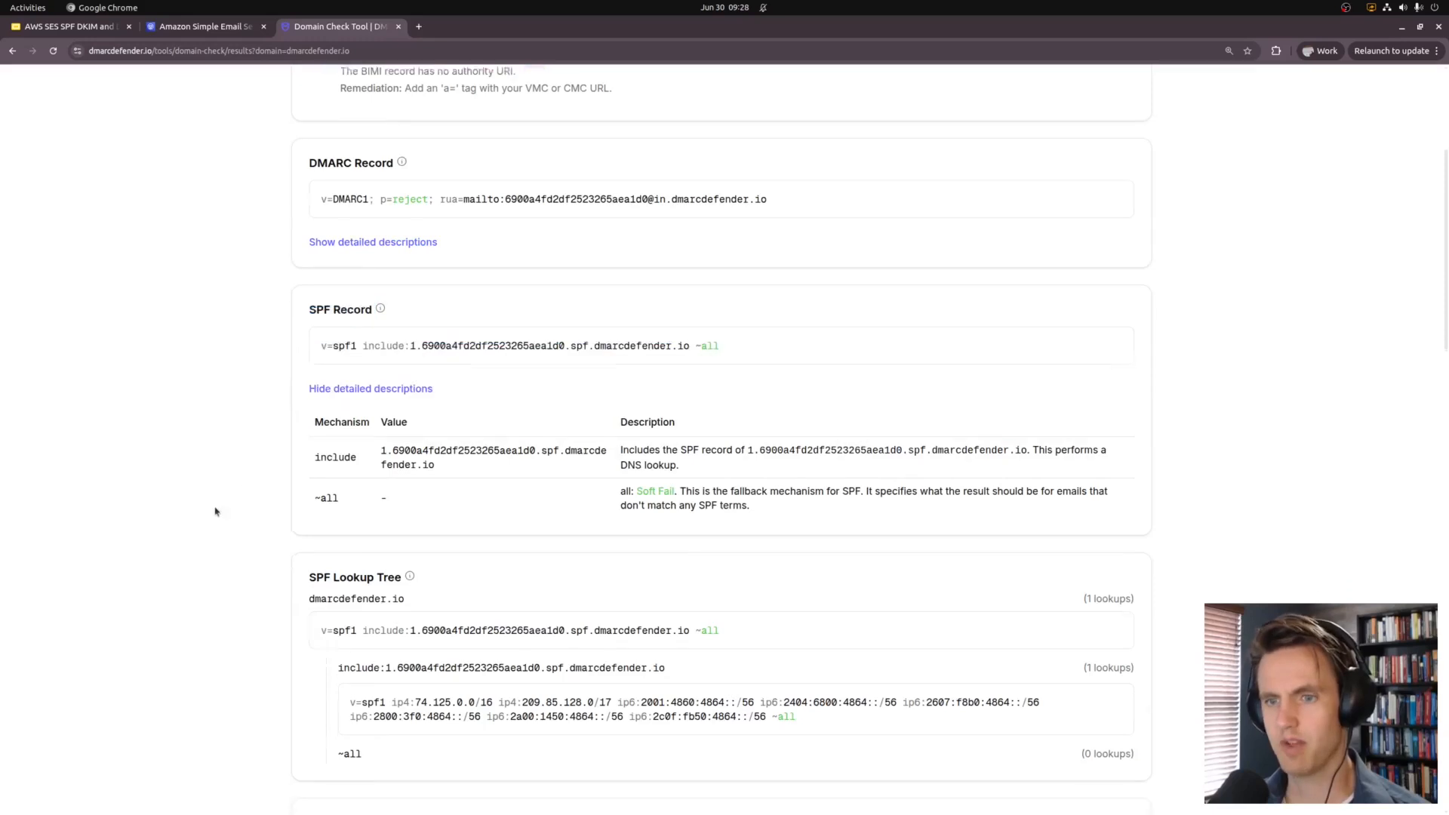
{"action": "scroll", "coordinate": [233, 635], "scroll_direction": "up", "scroll_amount": 4}
{"action": "scroll", "coordinate": [232, 634], "scroll_direction": "up", "scroll_amount": 5}
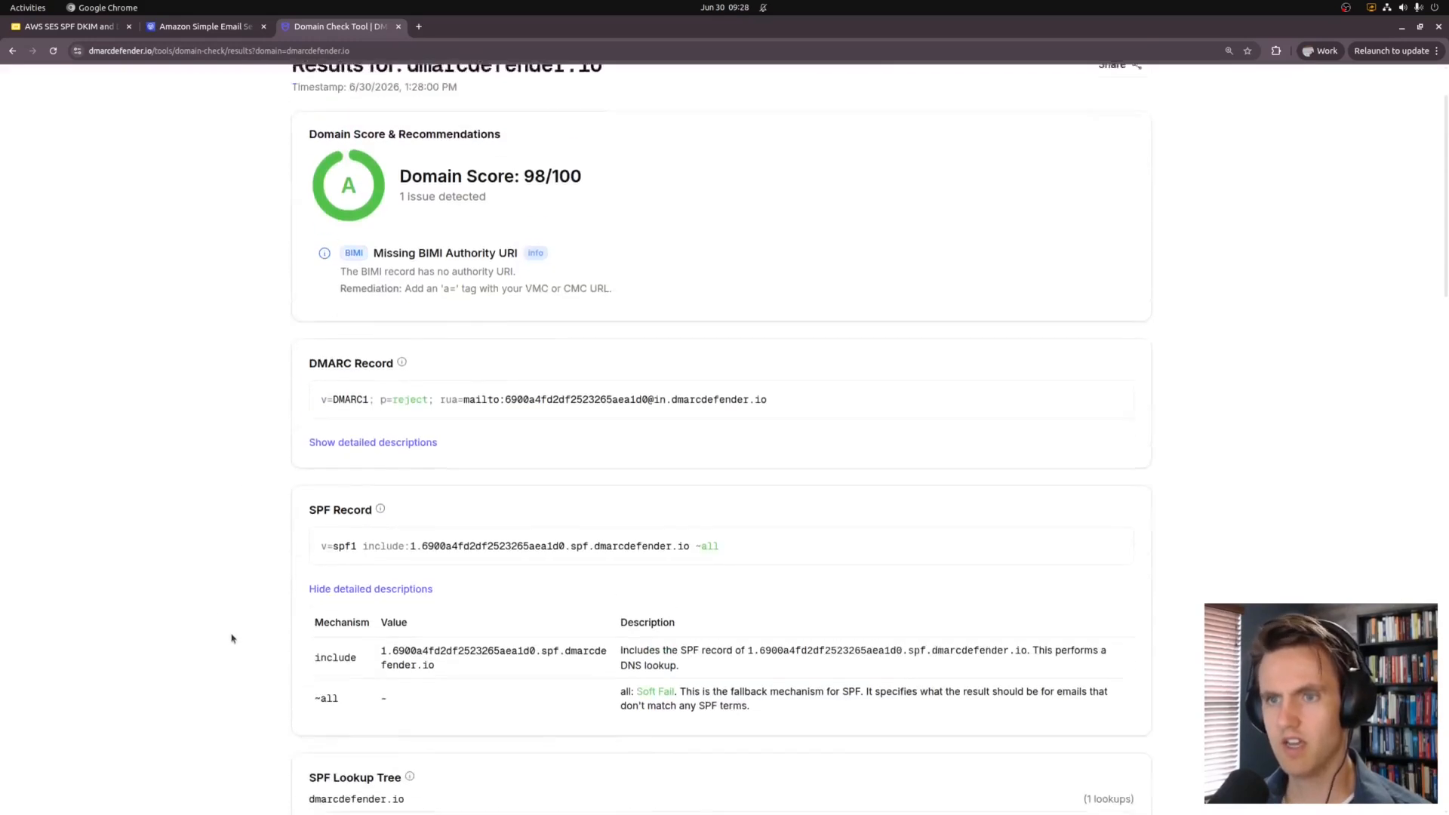
{"action": "scroll", "coordinate": [184, 491], "scroll_direction": "down", "scroll_amount": 3}
{"action": "scroll", "coordinate": [120, 414], "scroll_direction": "up", "scroll_amount": 3}
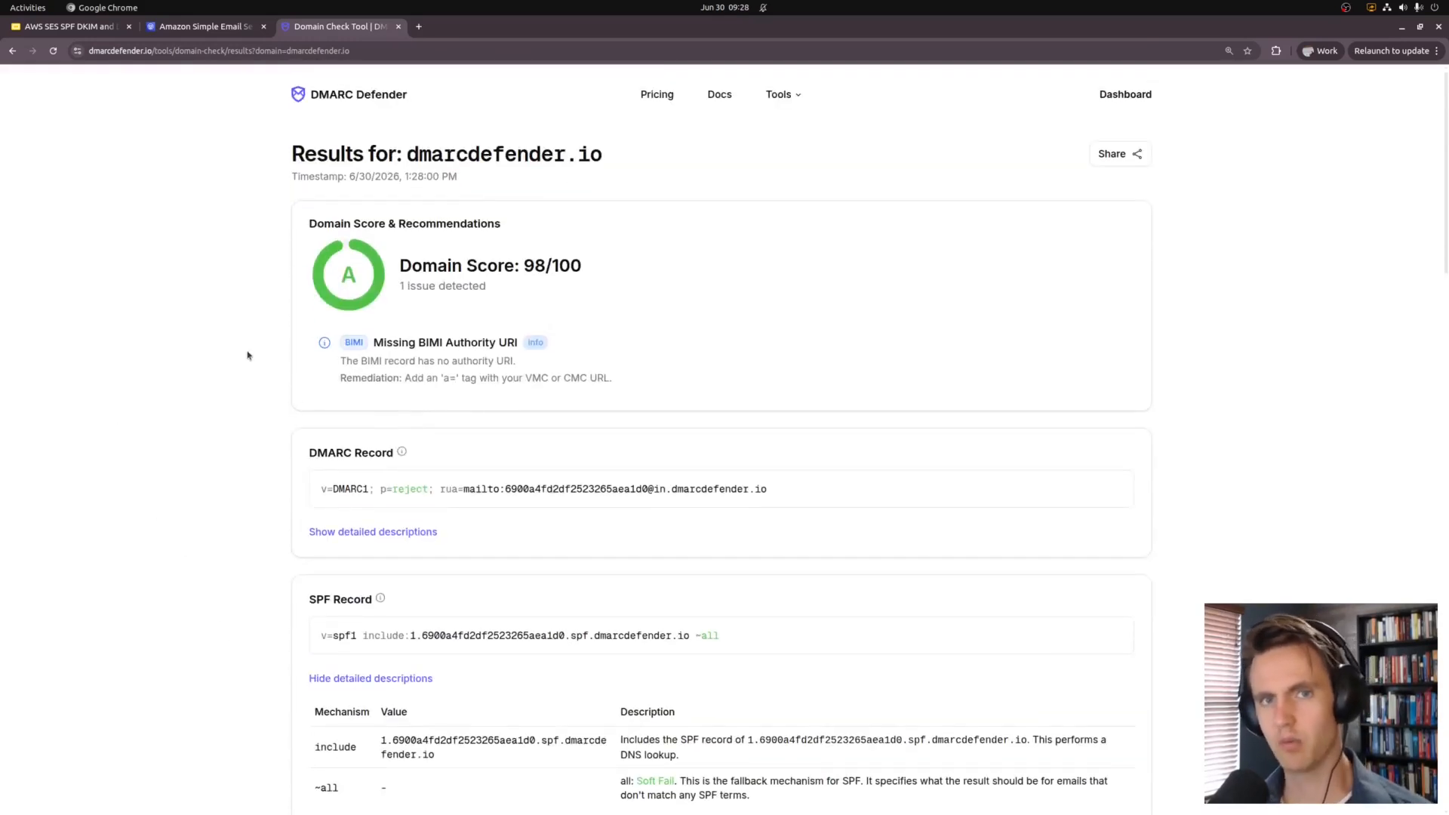
{"action": "left_click", "coordinate": [231, 27]}
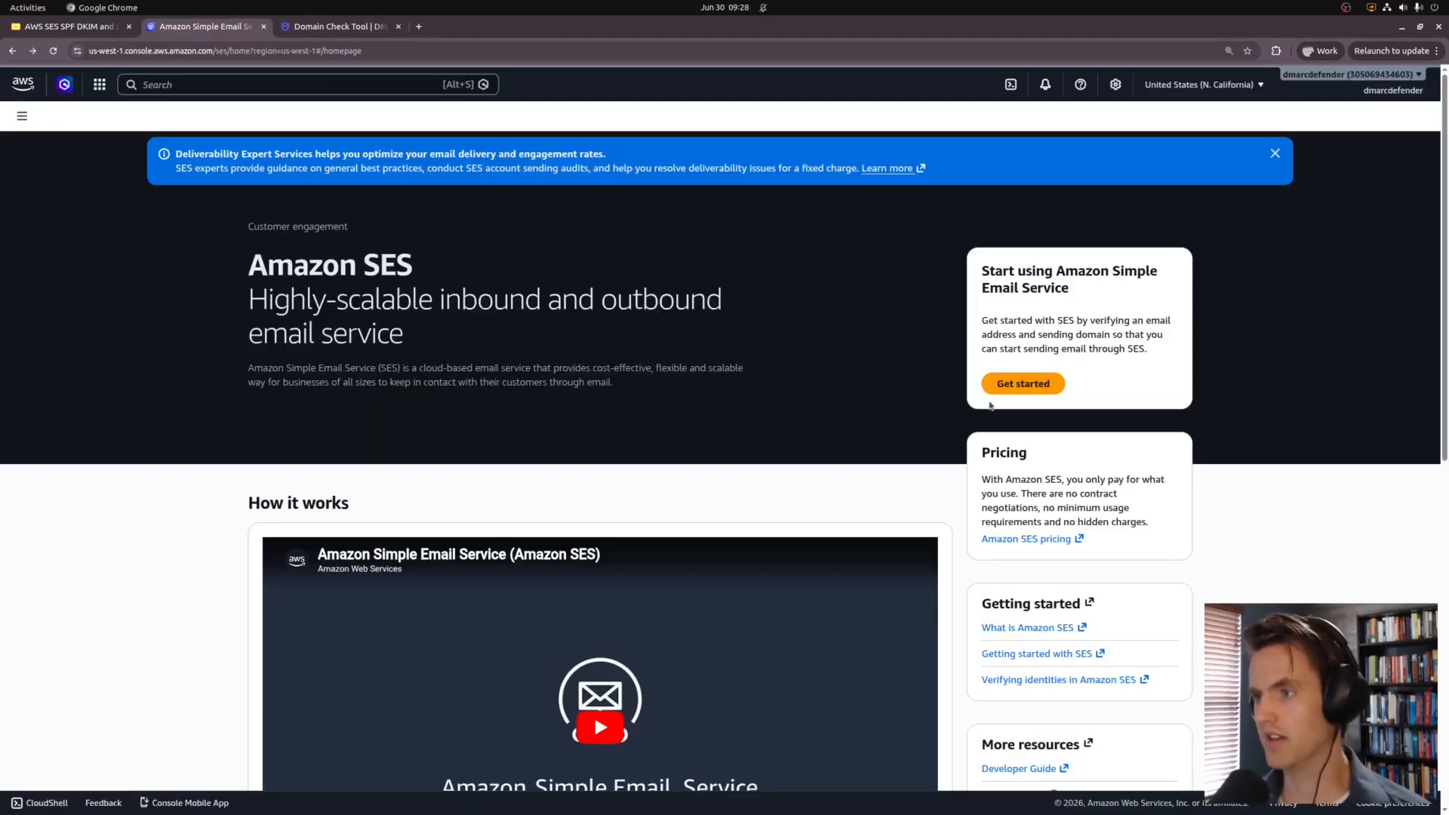
Step: Begin the SES setup with the sender's email address as the verification address
{"action": "left_click", "coordinate": [1036, 389]}
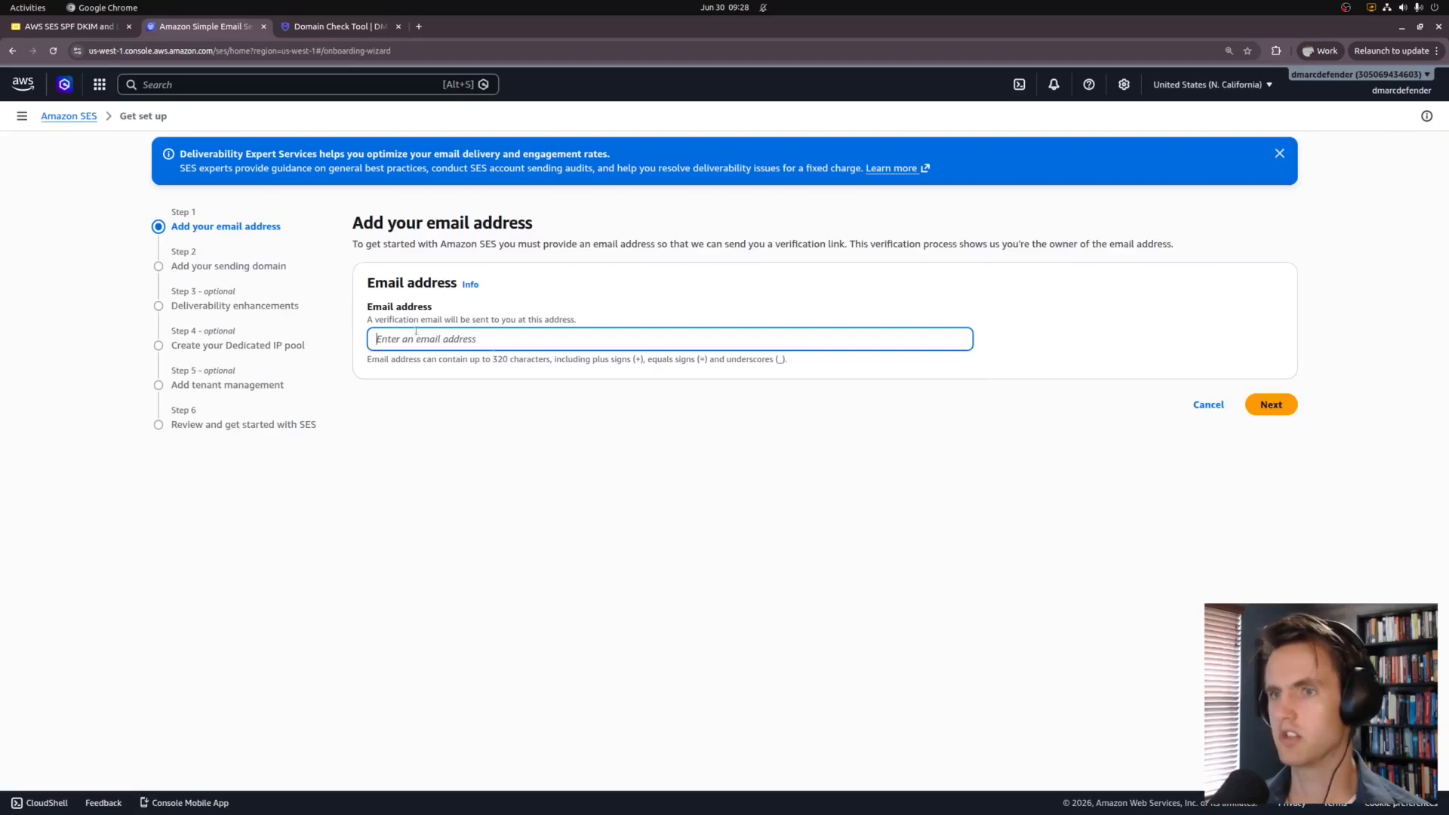
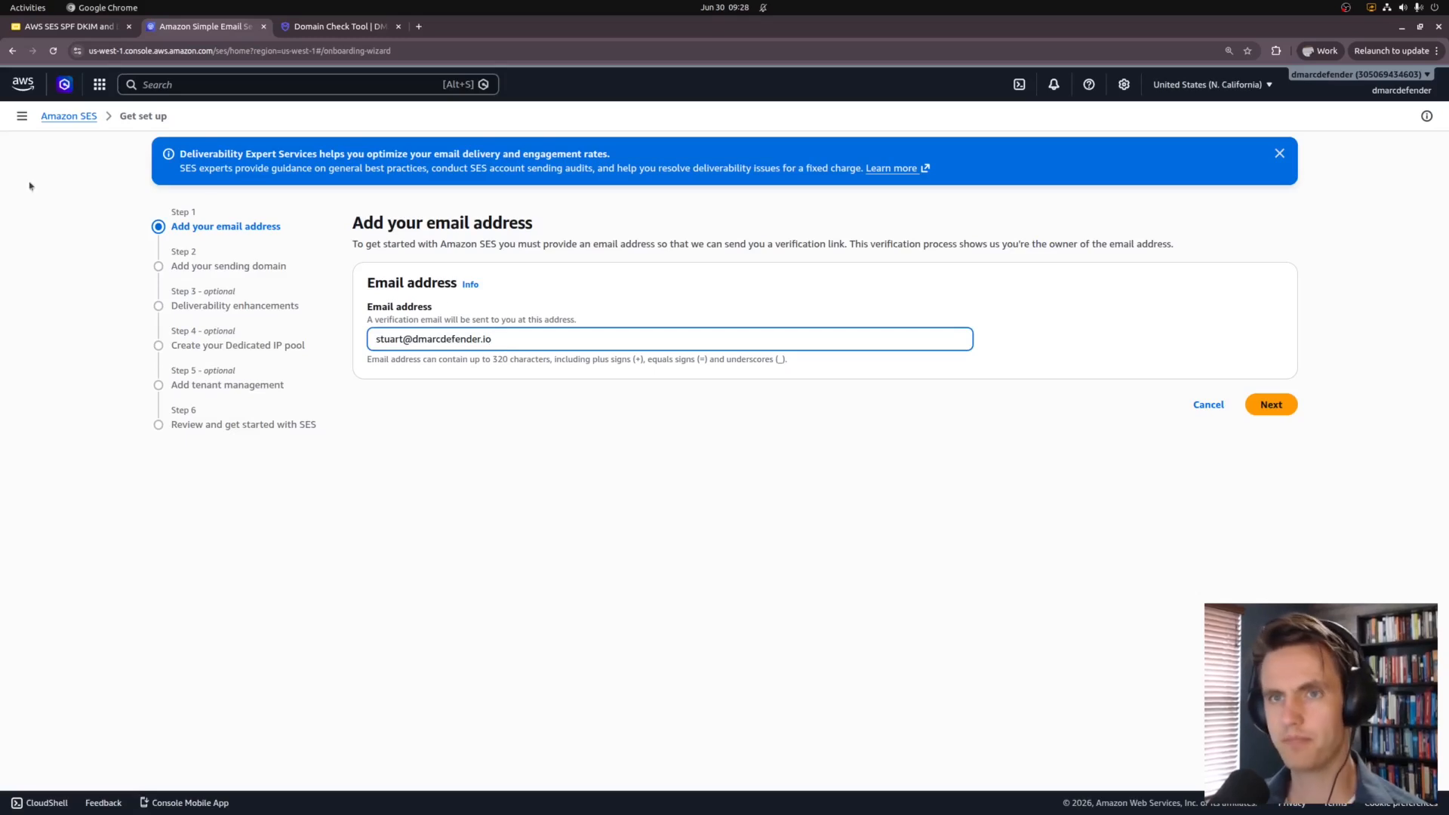
{"action": "left_click", "coordinate": [1271, 404]}
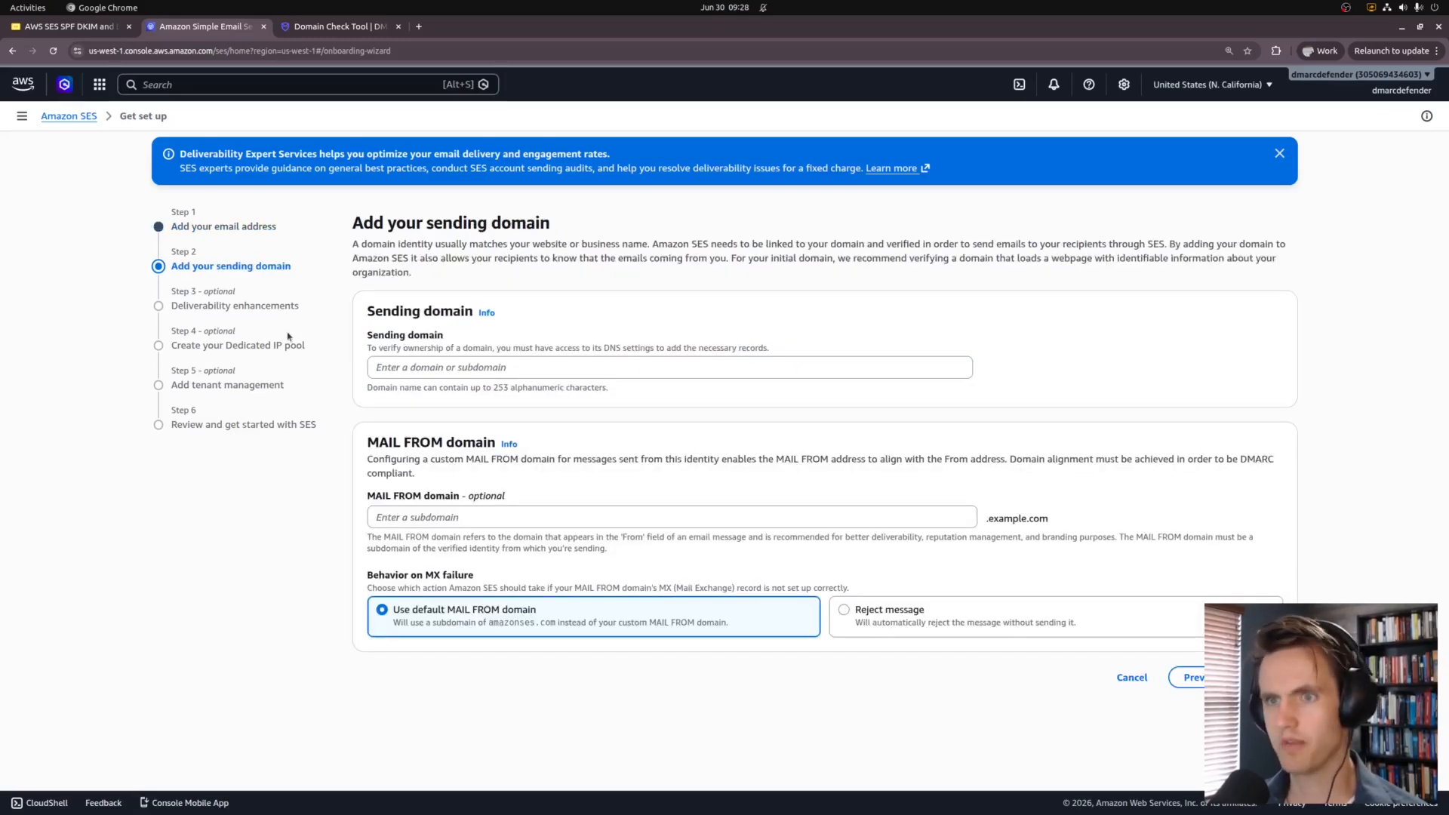
Step: Enter dmarcdefender.io as sending domain and ses as MAIL FROM subdomain, keeping the default fallback
{"action": "left_click", "coordinate": [474, 369]}
{"action": "type", "text": "dma"}
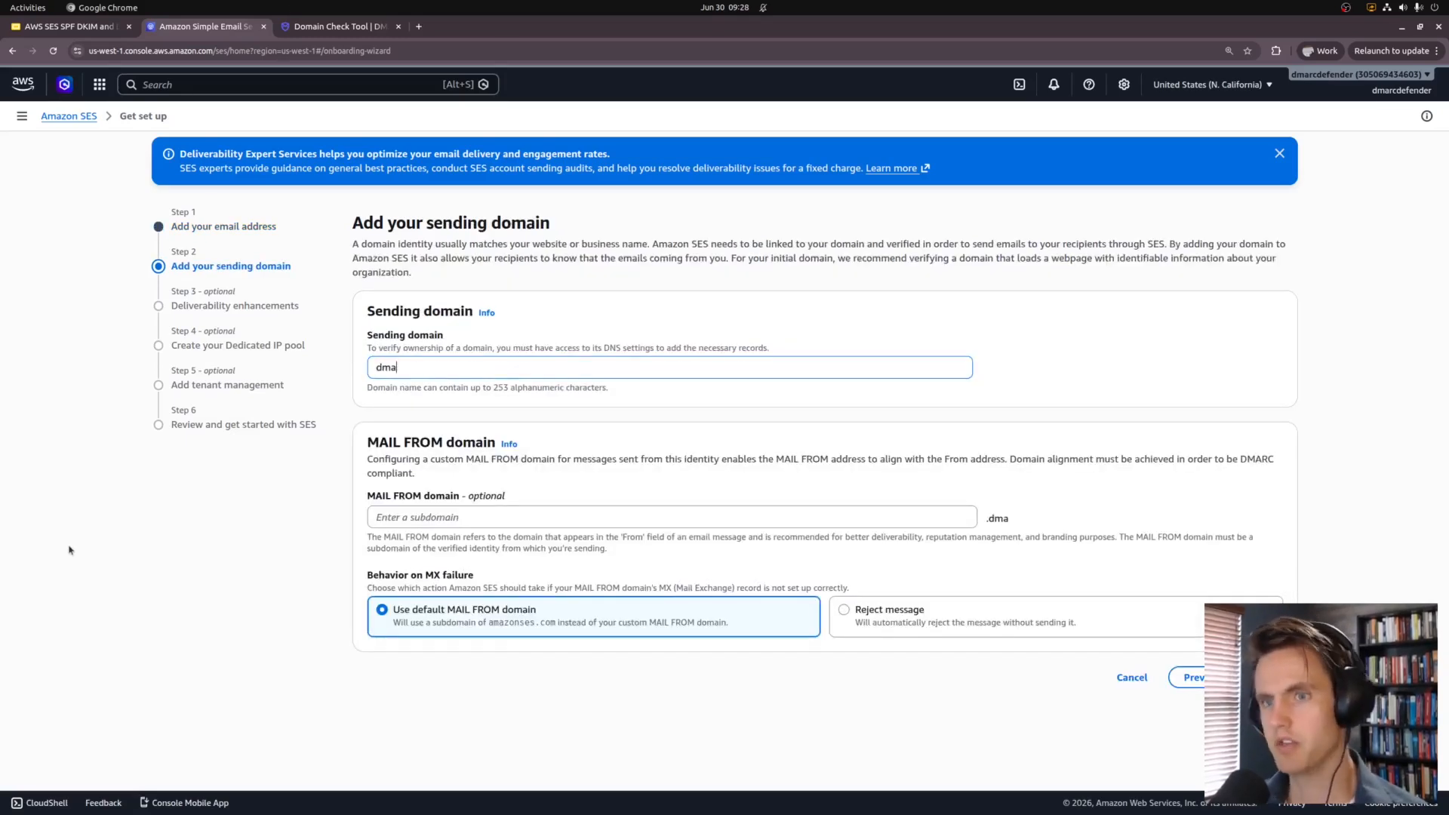
{"action": "type", "text": "rcdefender.io"}
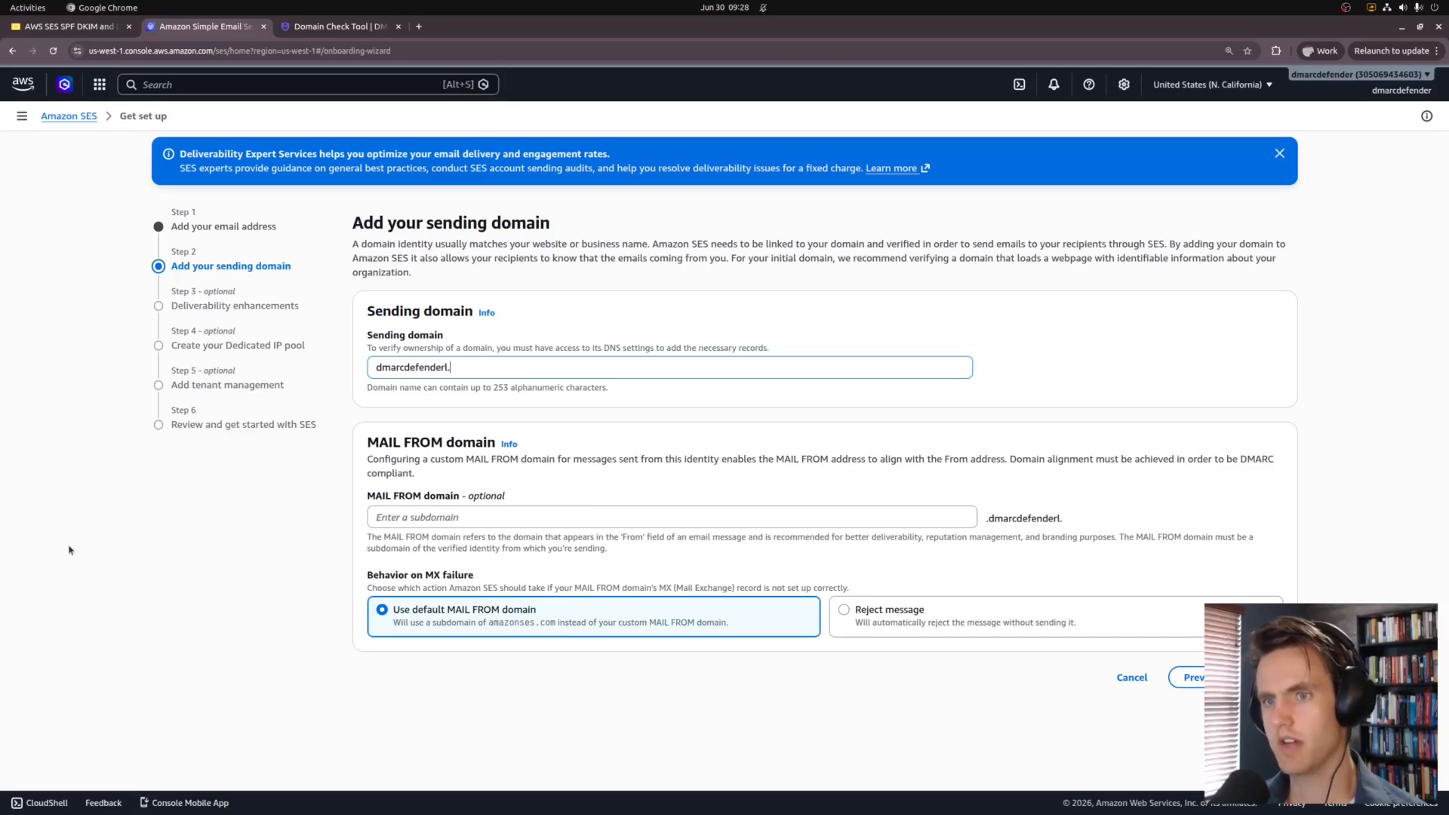
{"action": "left_click", "coordinate": [410, 513]}
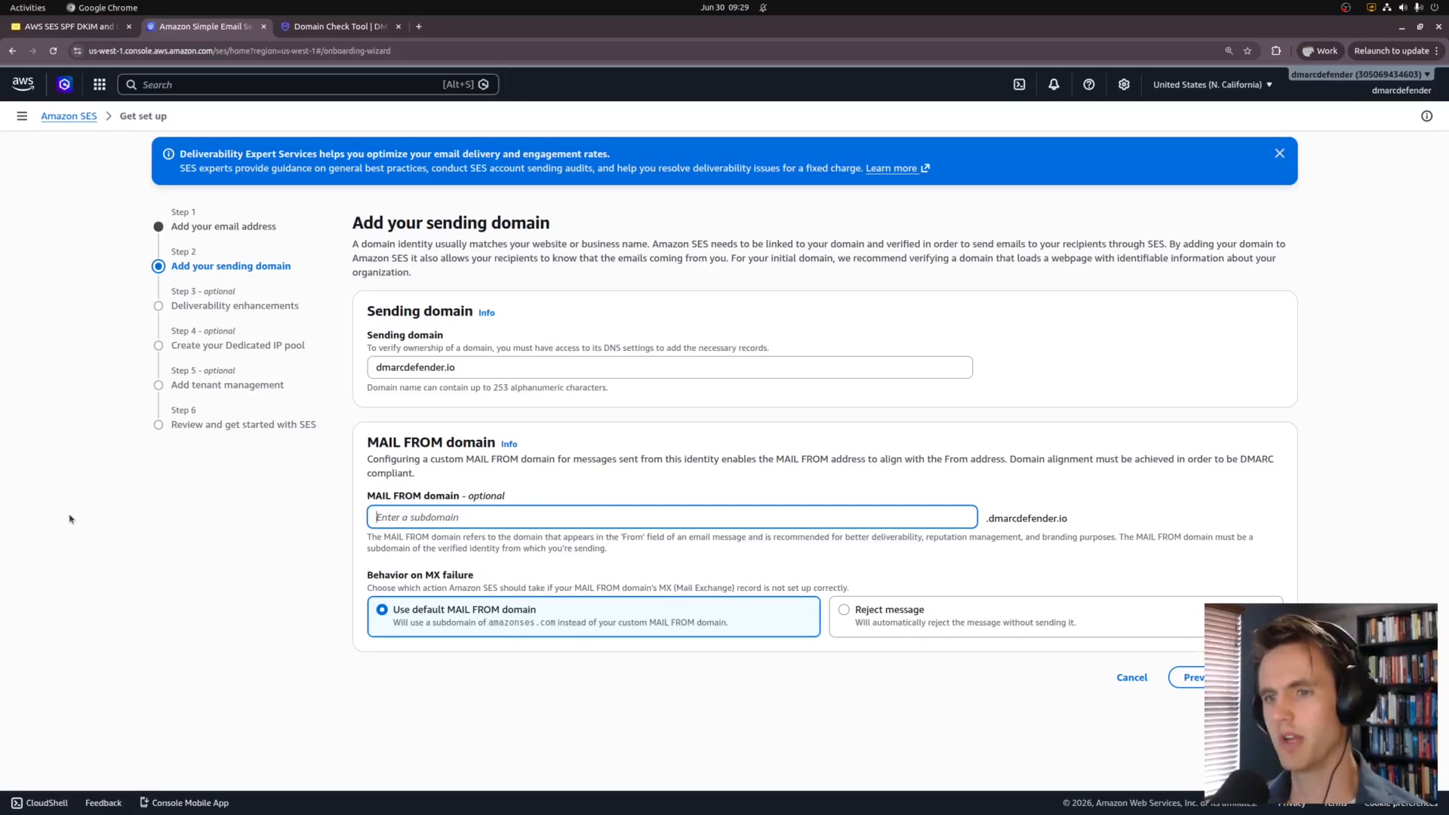
{"action": "type", "text": "ses"}
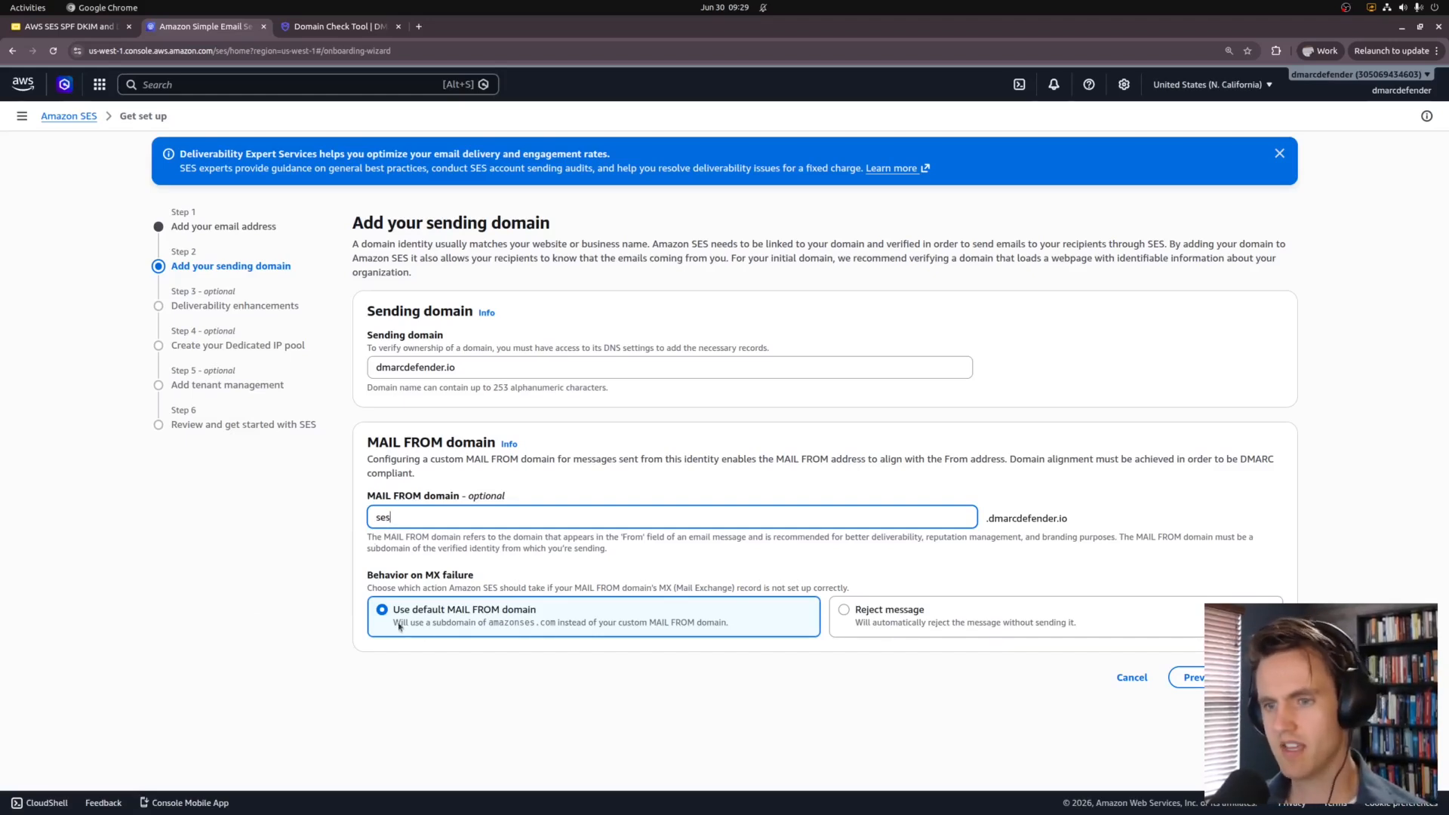
{"action": "left_click_drag", "start_coordinate": [393, 624], "coordinate": [740, 612]}
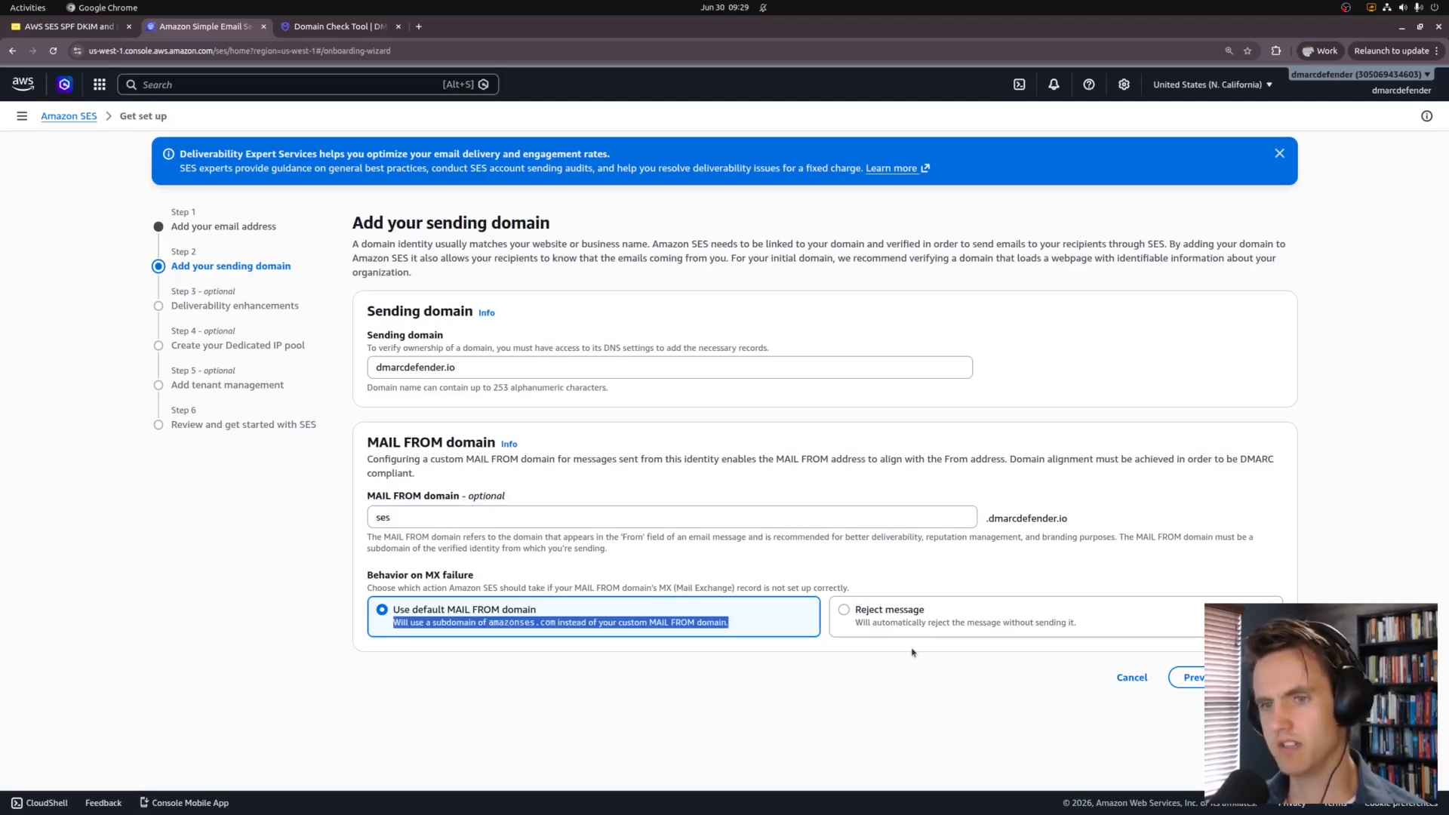
{"action": "left_click", "coordinate": [645, 667]}
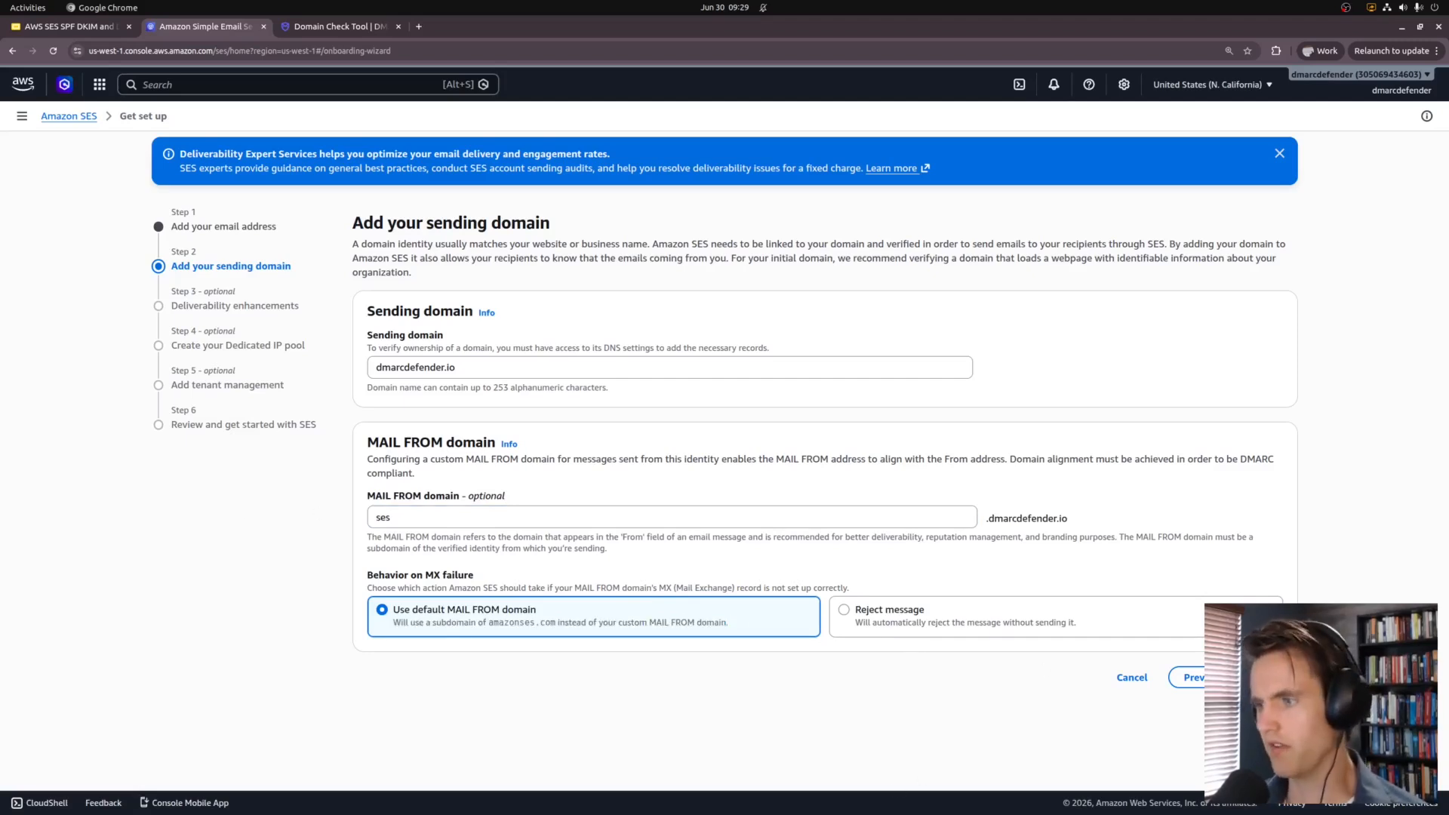
{"action": "left_click", "coordinate": [1271, 677]}
{"action": "scroll", "coordinate": [423, 562], "scroll_direction": "down", "scroll_amount": 2}
{"action": "scroll", "coordinate": [452, 540], "scroll_direction": "up", "scroll_amount": 2}
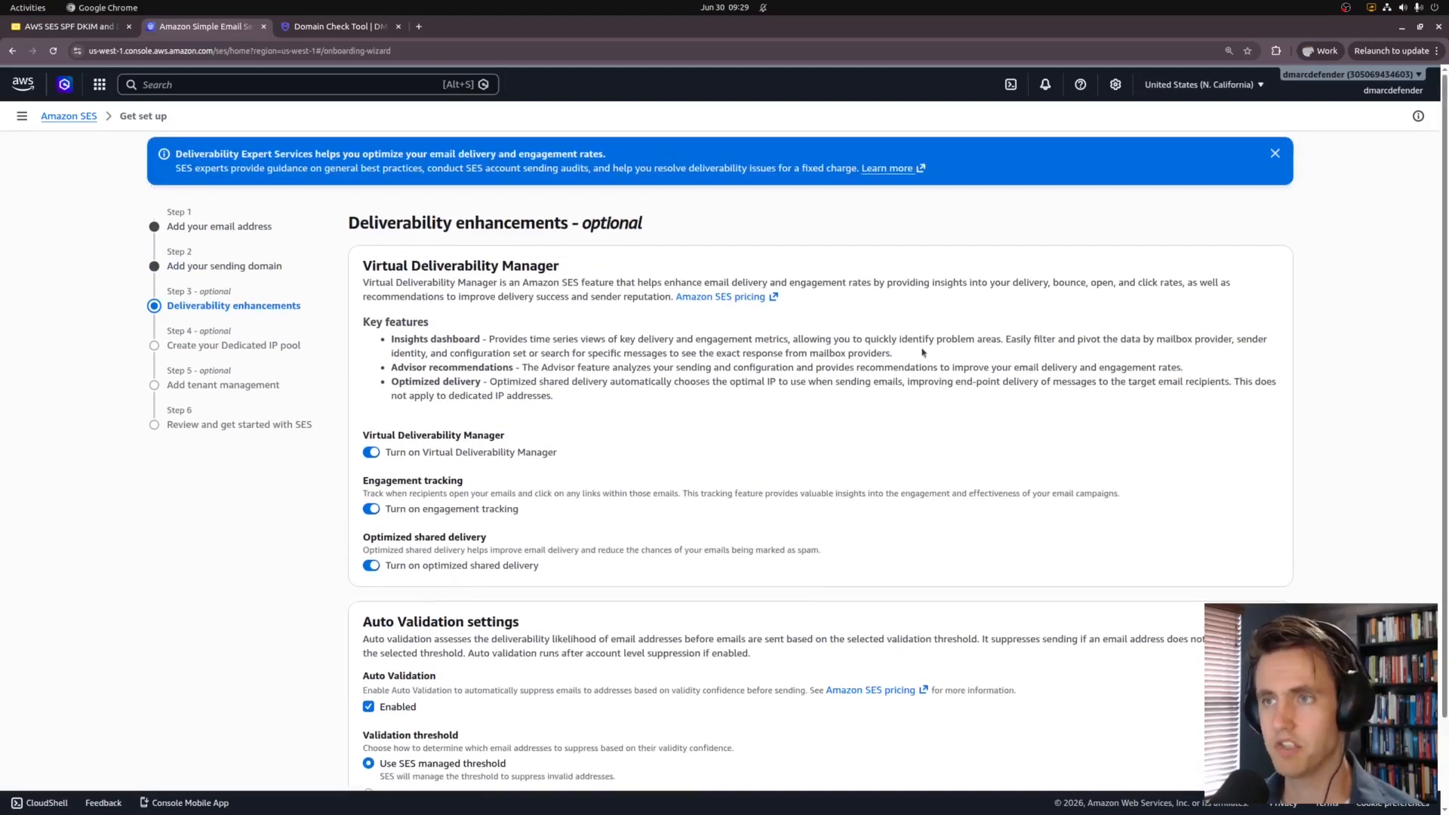
Step: Switch off engagement tracking, leaving Virtual Deliverability Manager and optimized shared delivery enabled
{"action": "left_click", "coordinate": [370, 510]}
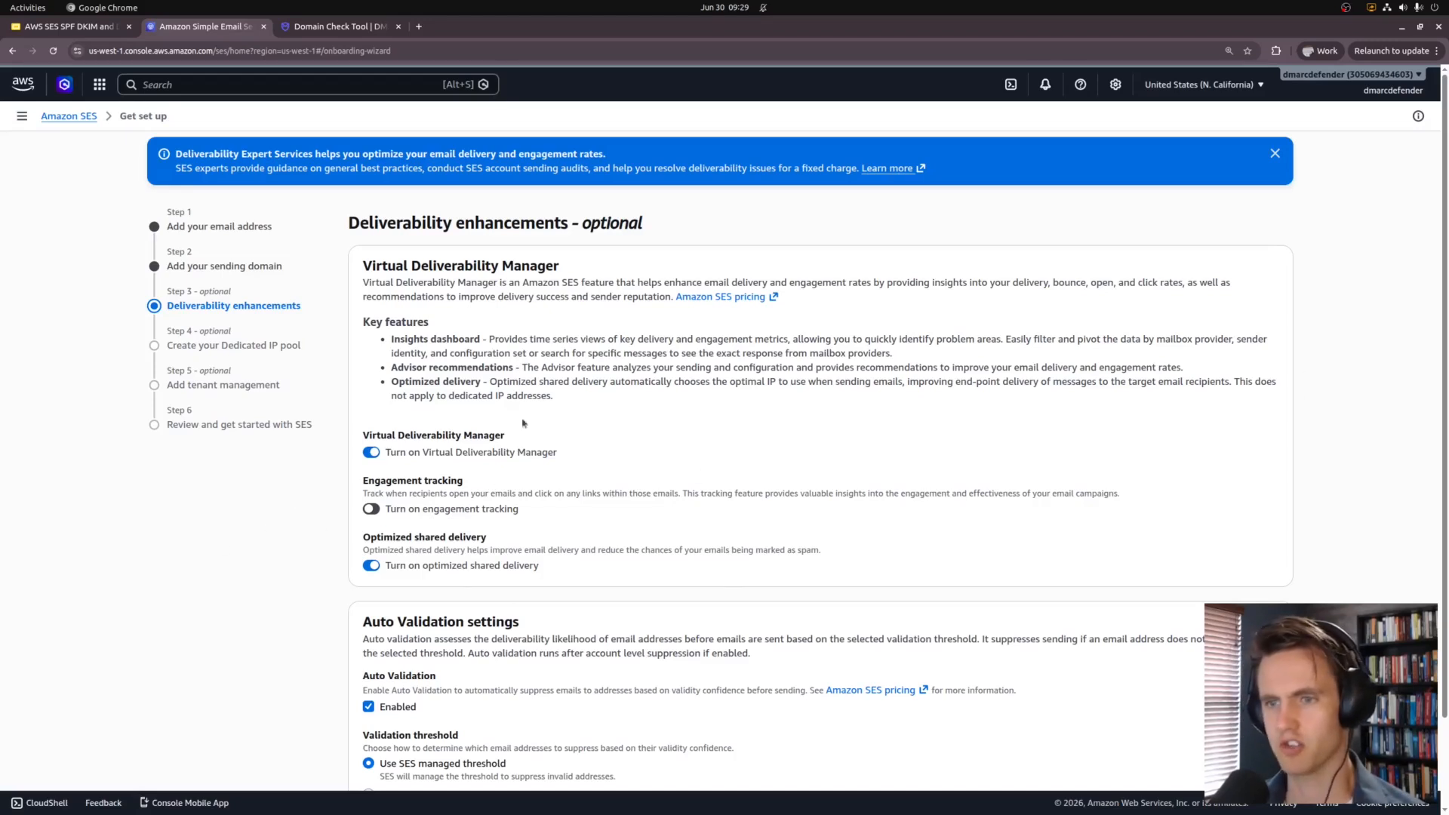
{"action": "left_click_drag", "start_coordinate": [382, 452], "coordinate": [630, 457]}
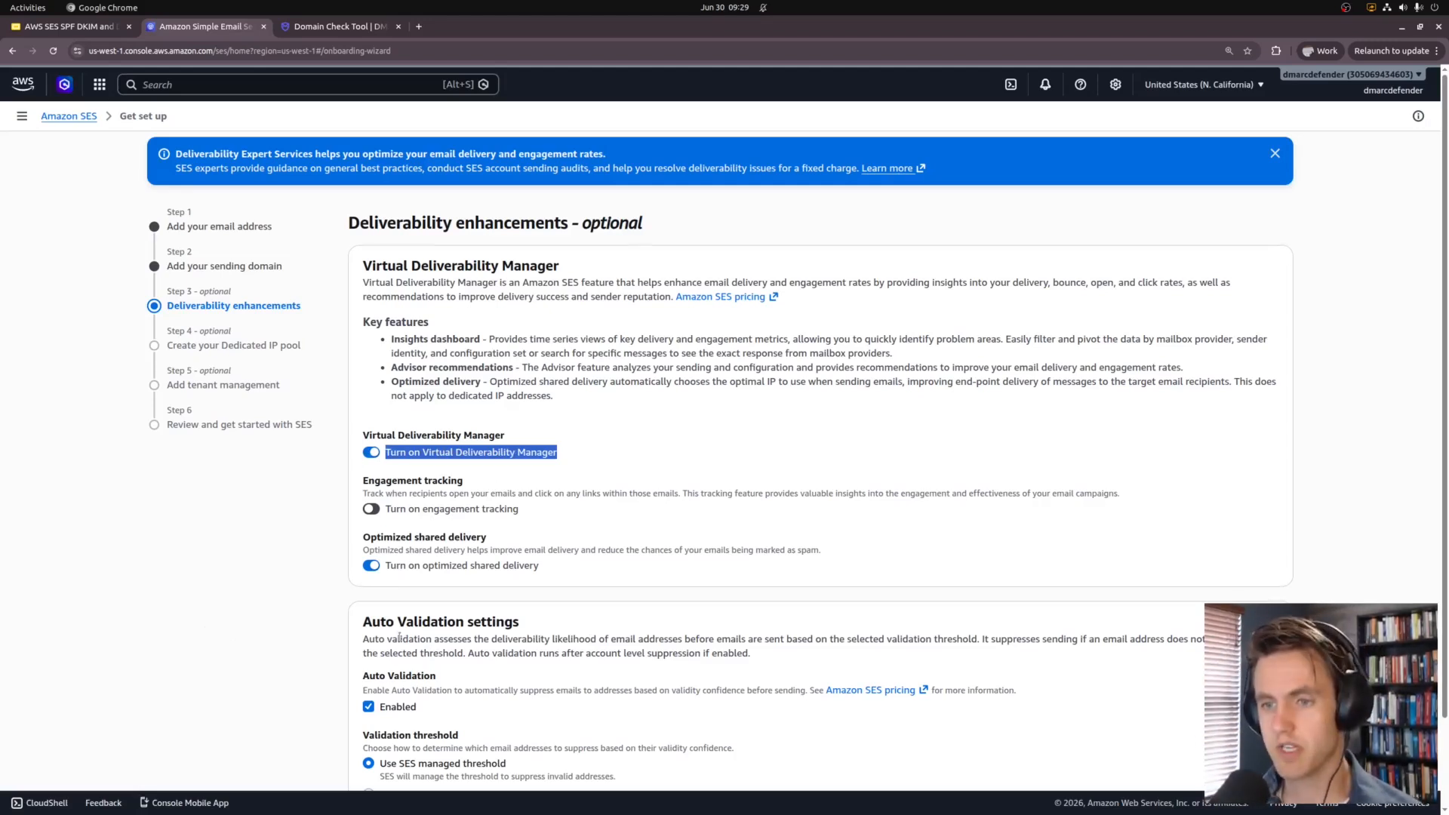
{"action": "scroll", "coordinate": [392, 436], "scroll_direction": "down", "scroll_amount": 3}
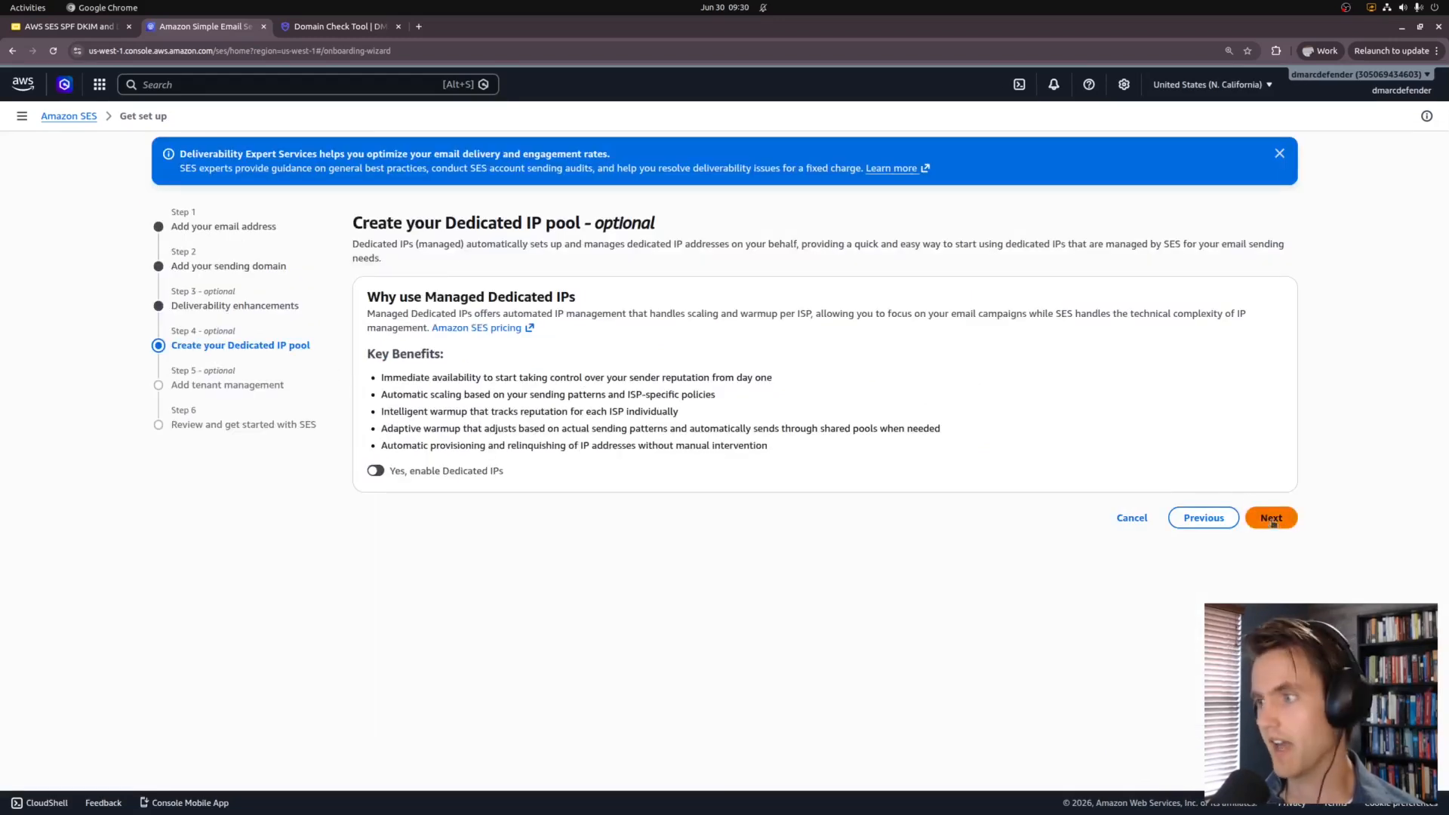
Step: Skip the dedicated IP and tenant steps, submit the setup, and open a new tab for Gmail
{"action": "left_click", "coordinate": [1273, 520]}
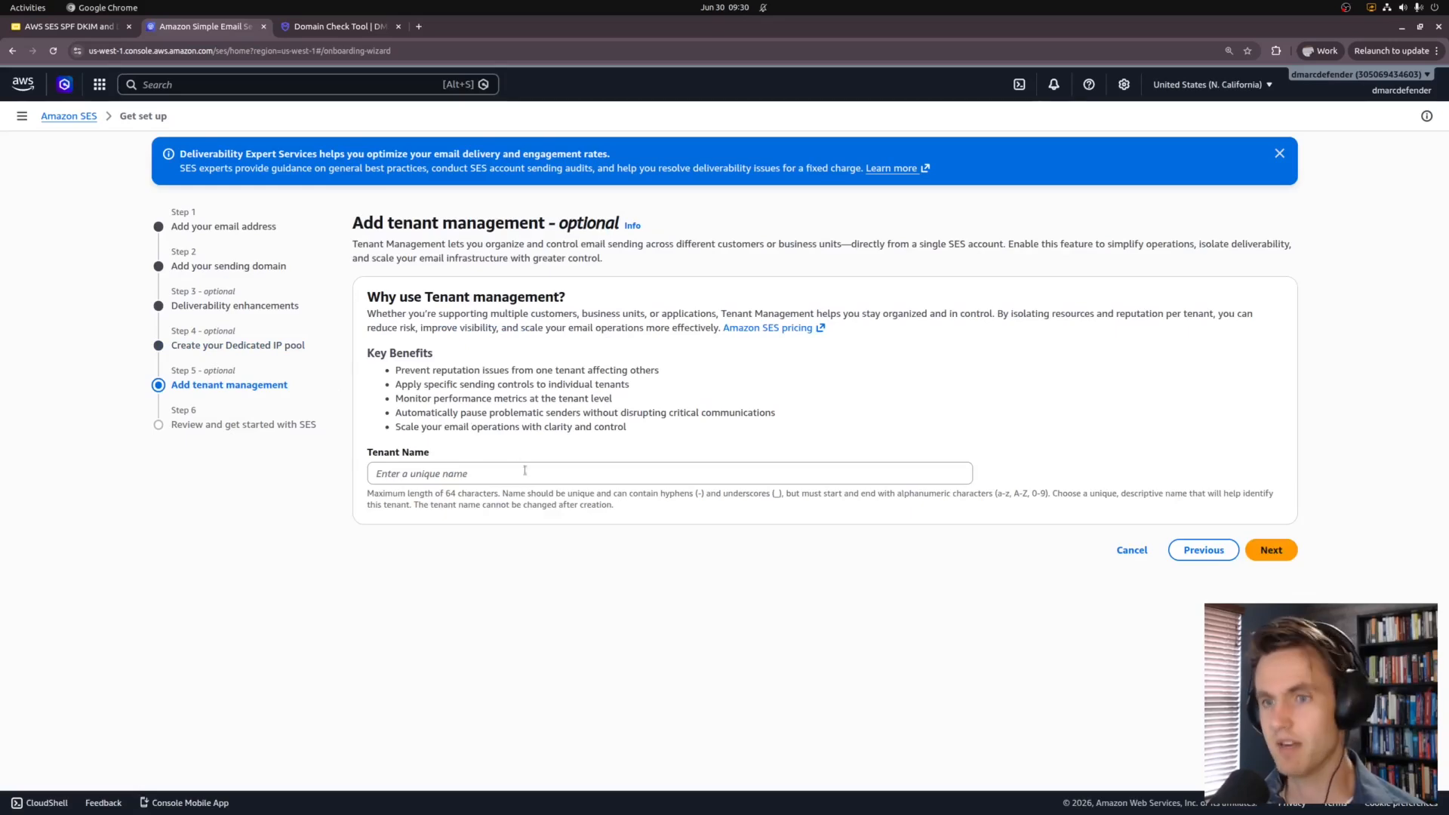
{"action": "left_click", "coordinate": [1275, 549]}
{"action": "scroll", "coordinate": [740, 534], "scroll_direction": "down", "scroll_amount": 3}
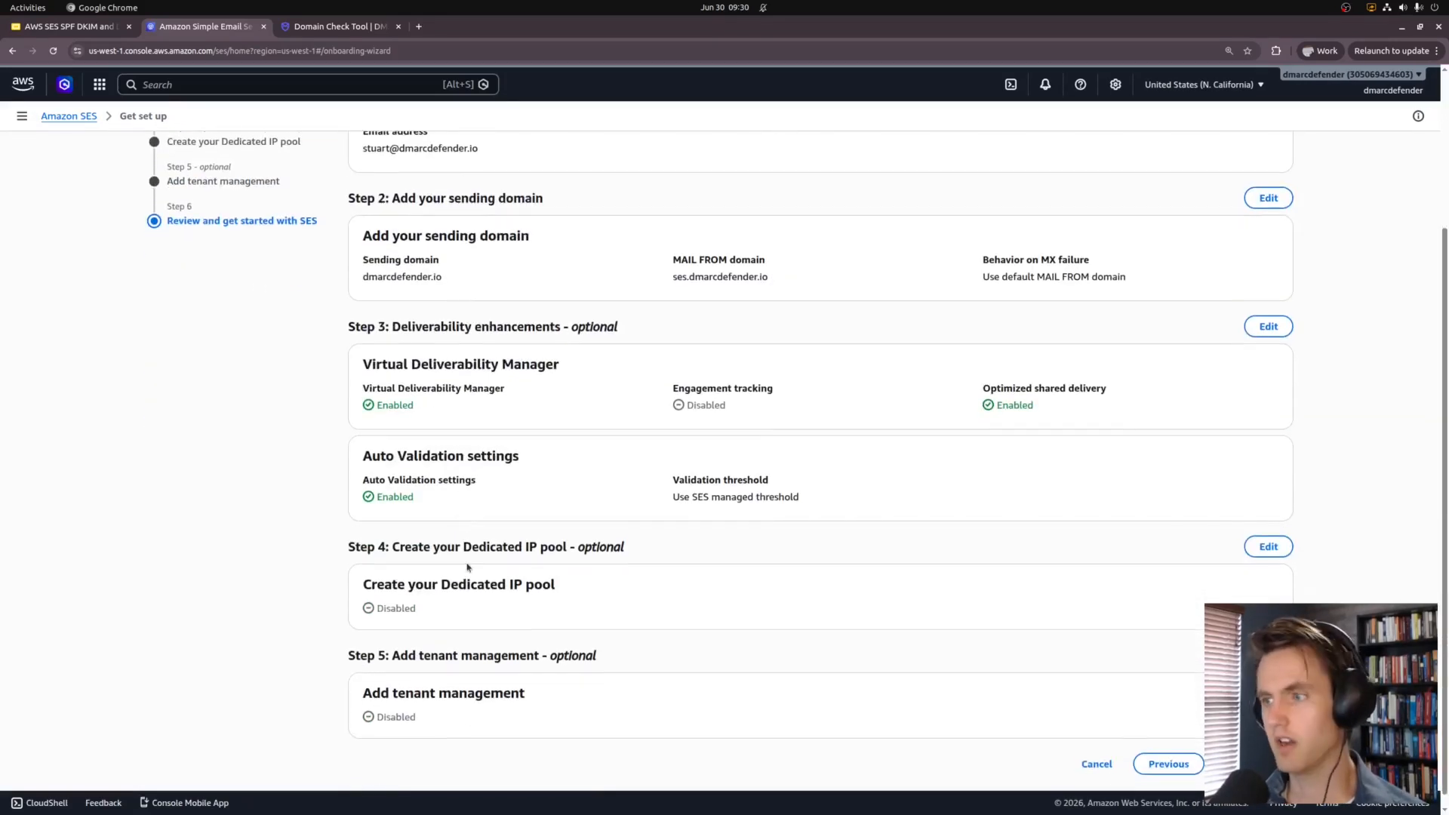
{"action": "left_click", "coordinate": [1251, 751]}
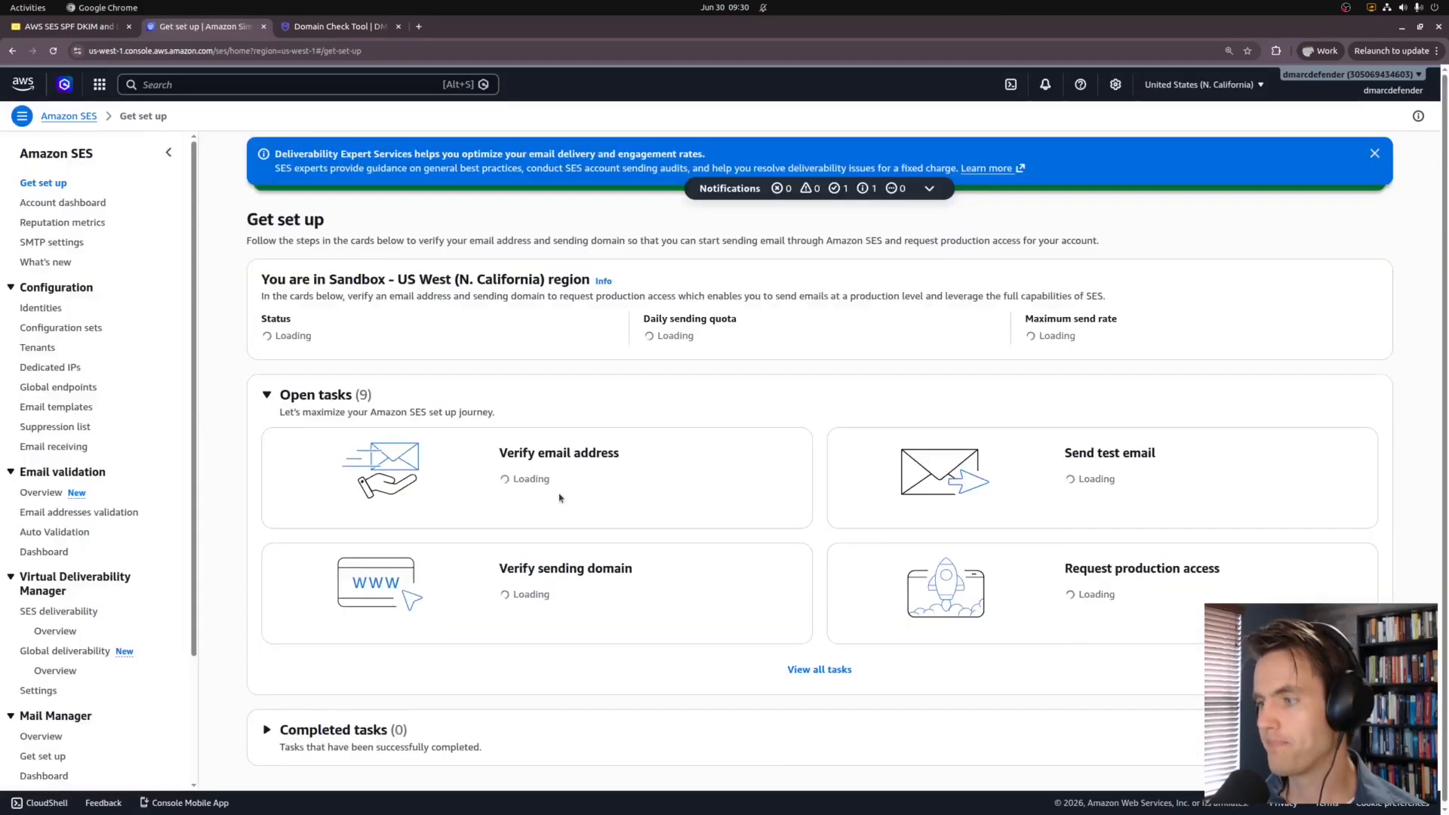
{"action": "scroll", "coordinate": [476, 436], "scroll_direction": "down", "scroll_amount": 2}
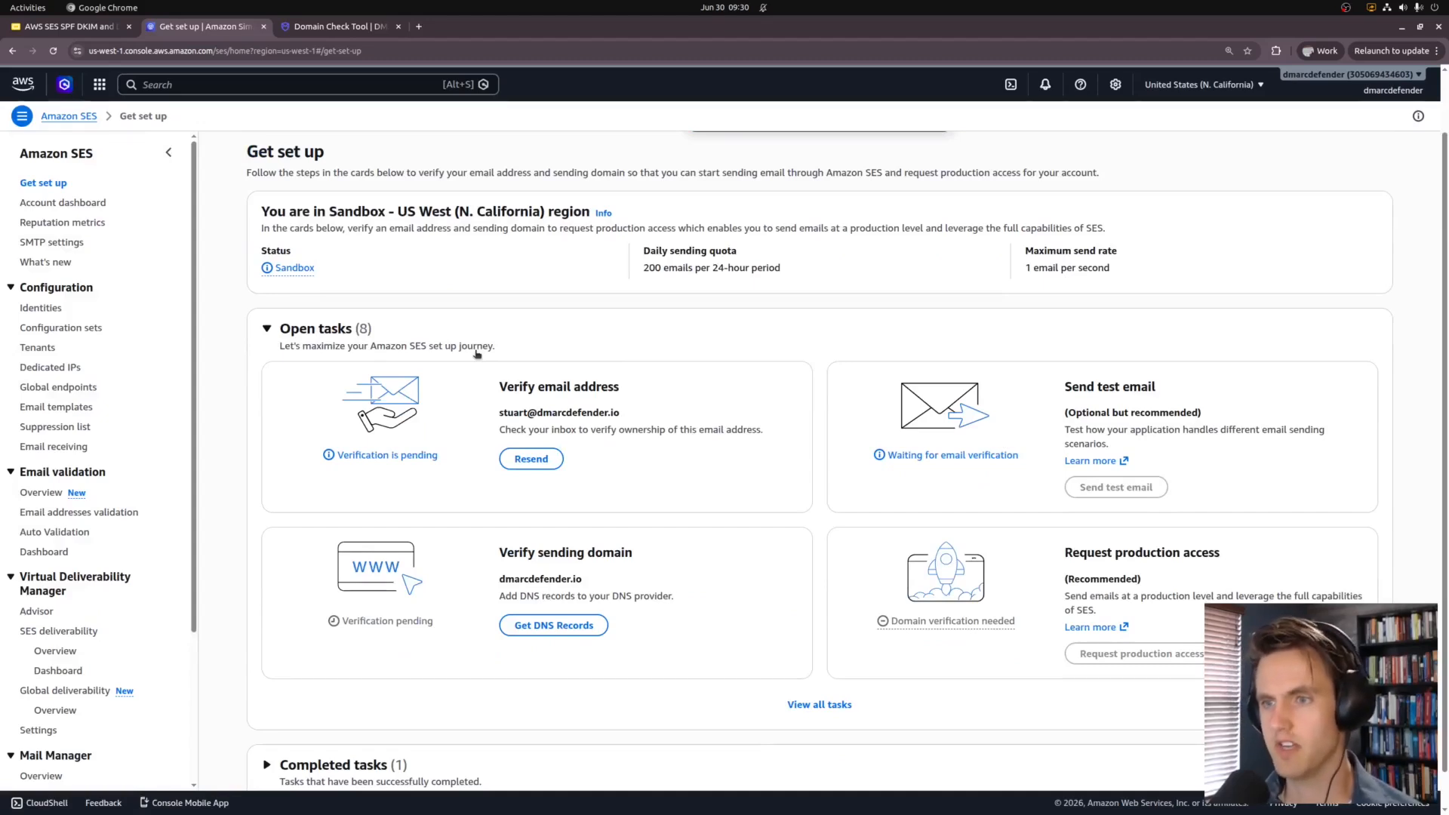
{"action": "key", "text": "ctrl+t"}
{"action": "type", "text": "gmail.com"}
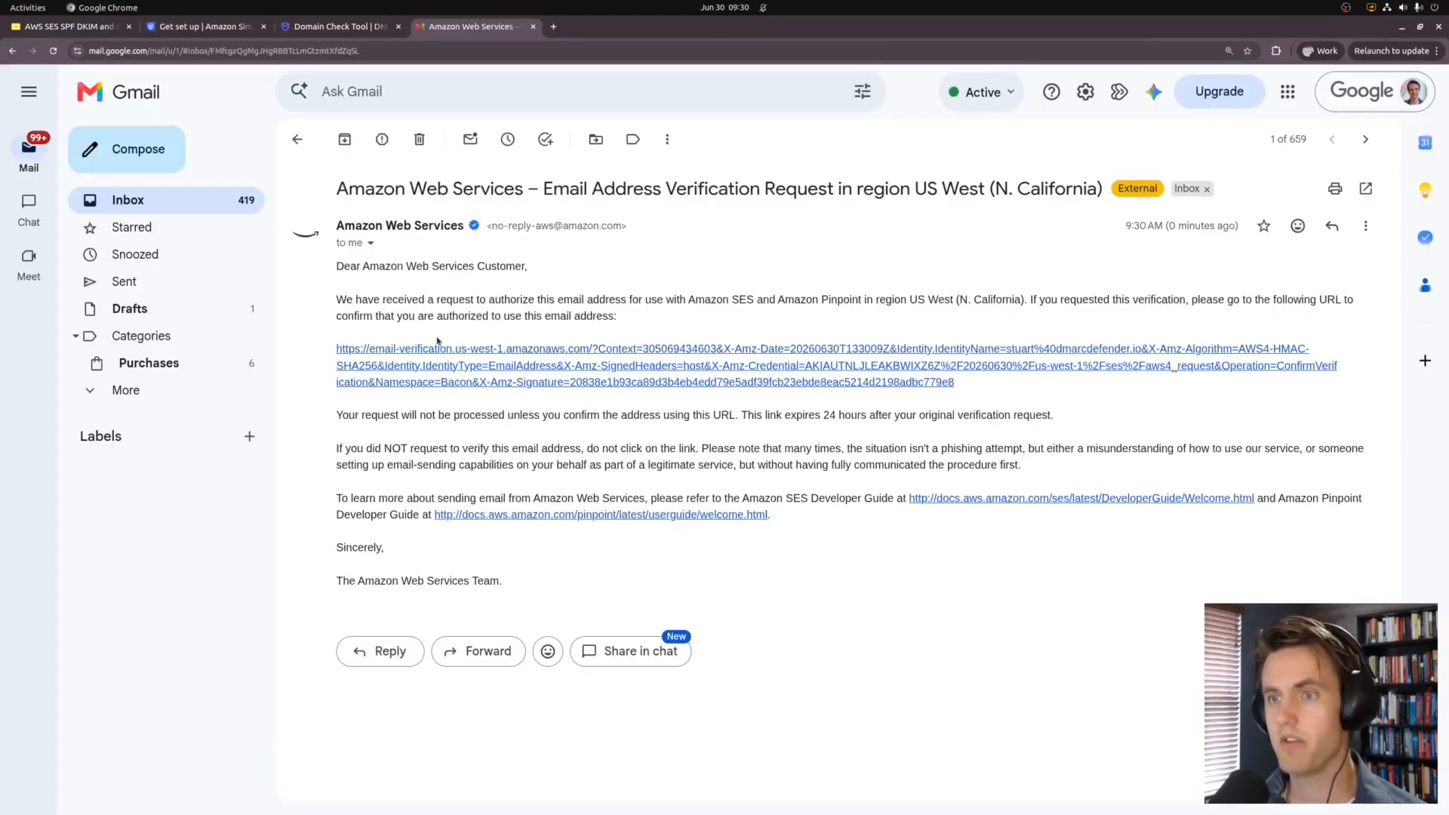
Step: Confirm the sender address through Amazon's verification link, then reload the SES setup page
{"action": "left_click", "coordinate": [416, 349]}
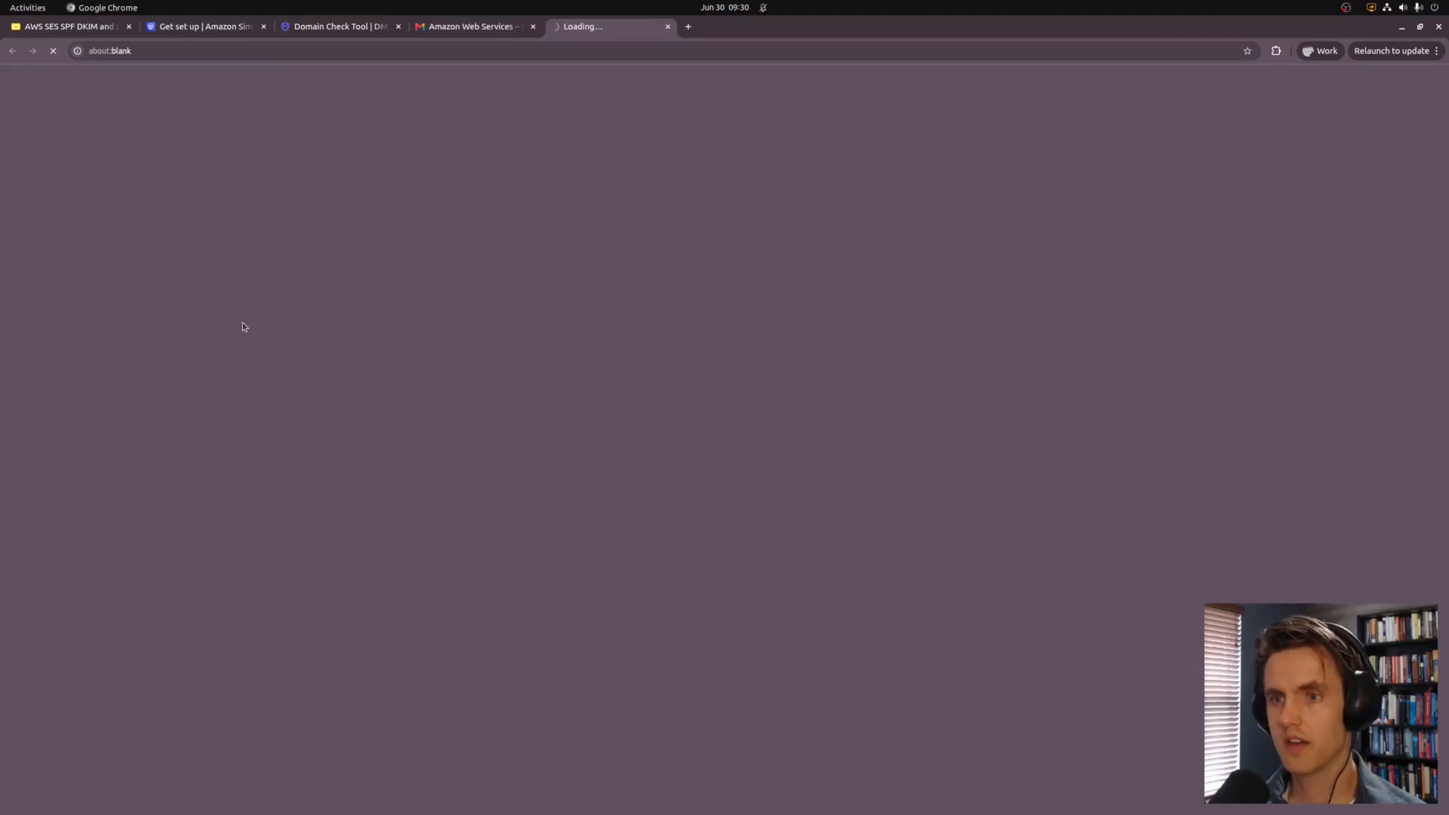
{"action": "left_click", "coordinate": [168, 27]}
{"action": "key", "text": "ctrl+r"}
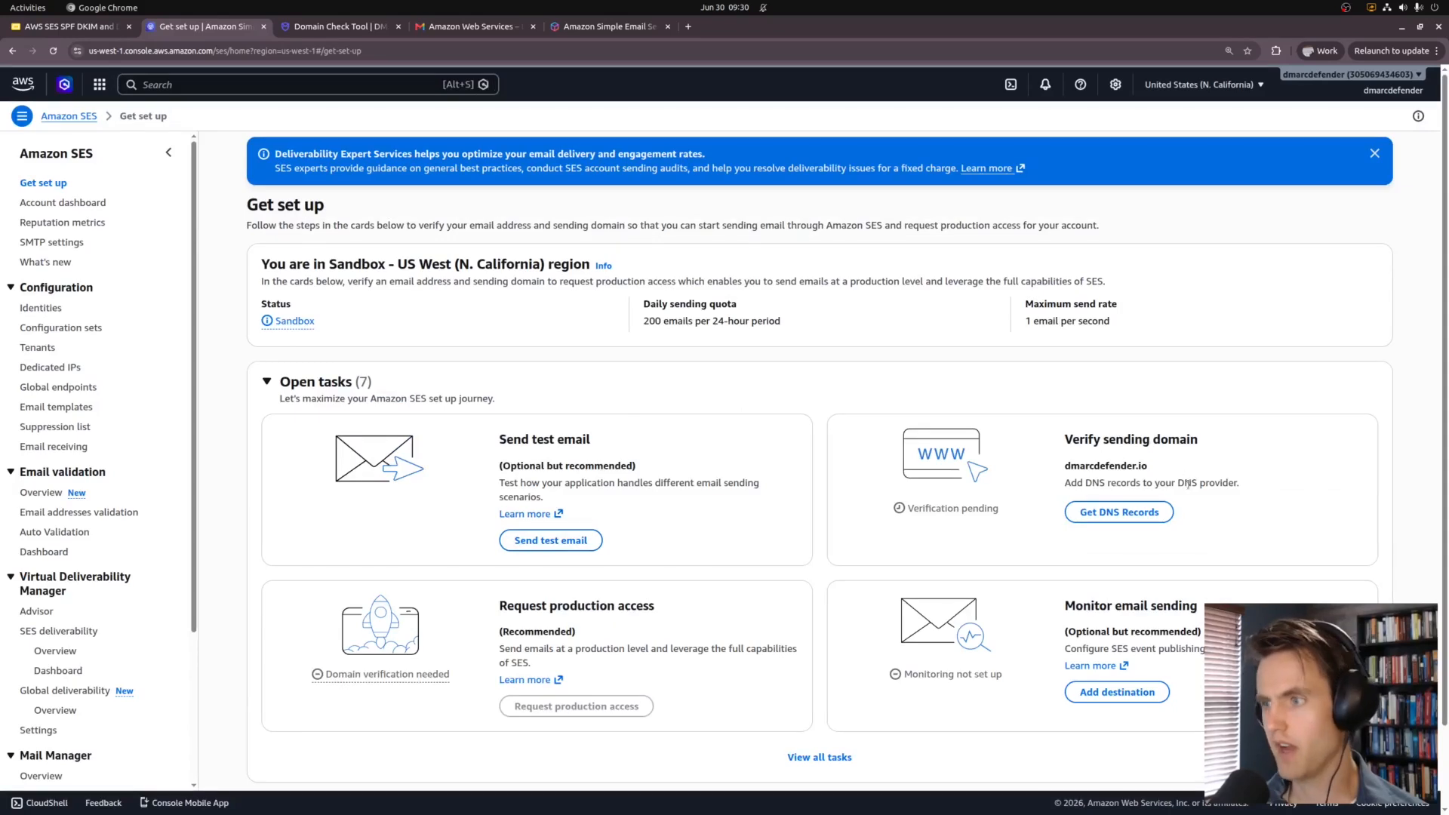
Step: Show the domain's DNS records, zoomed in, and point out the DKIM, MAIL FROM and DMARC rows
{"action": "left_click", "coordinate": [1119, 512]}
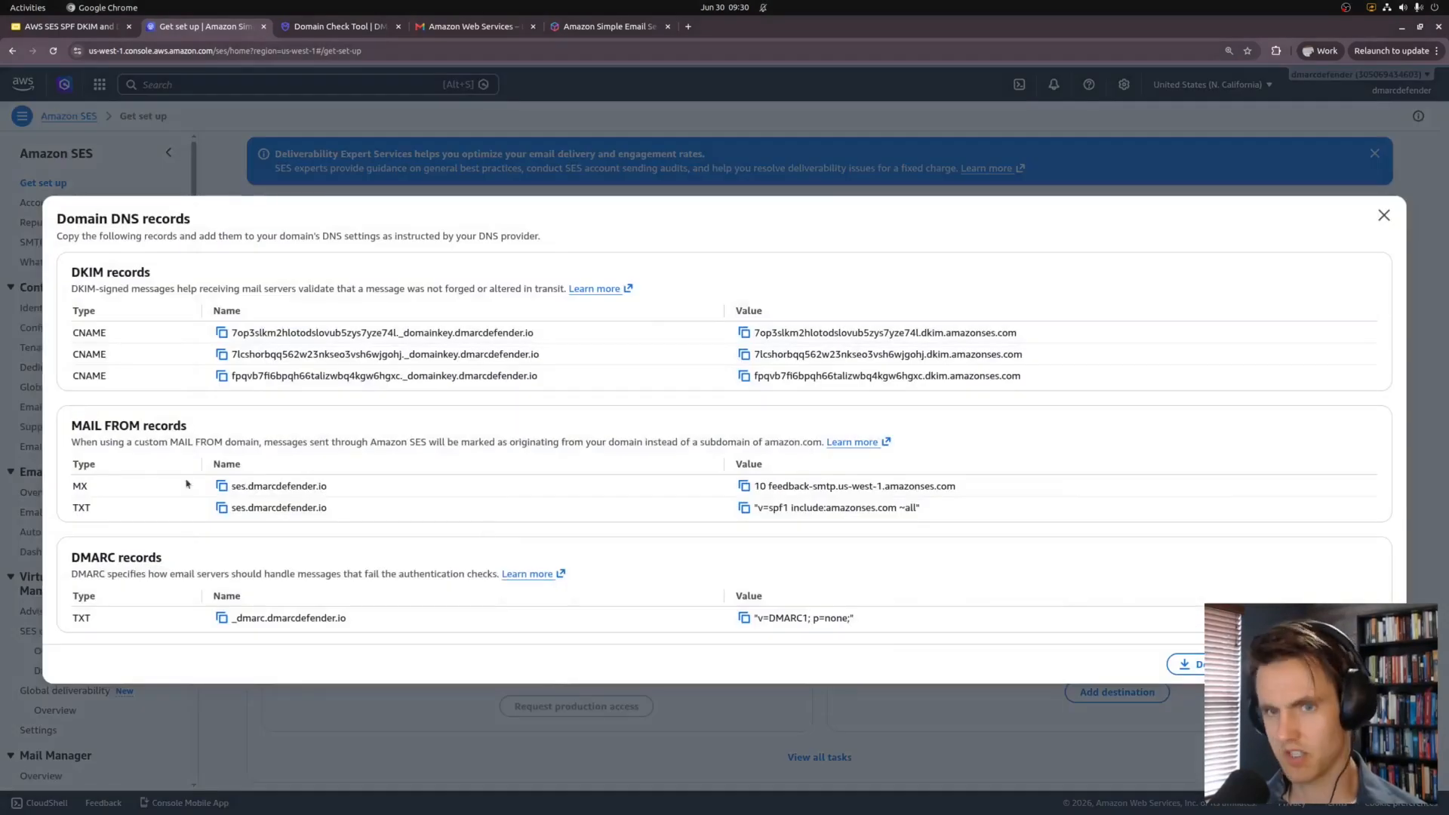
{"action": "key", "text": "ctrl+plus"}
{"action": "key", "text": "ctrl+plus"}
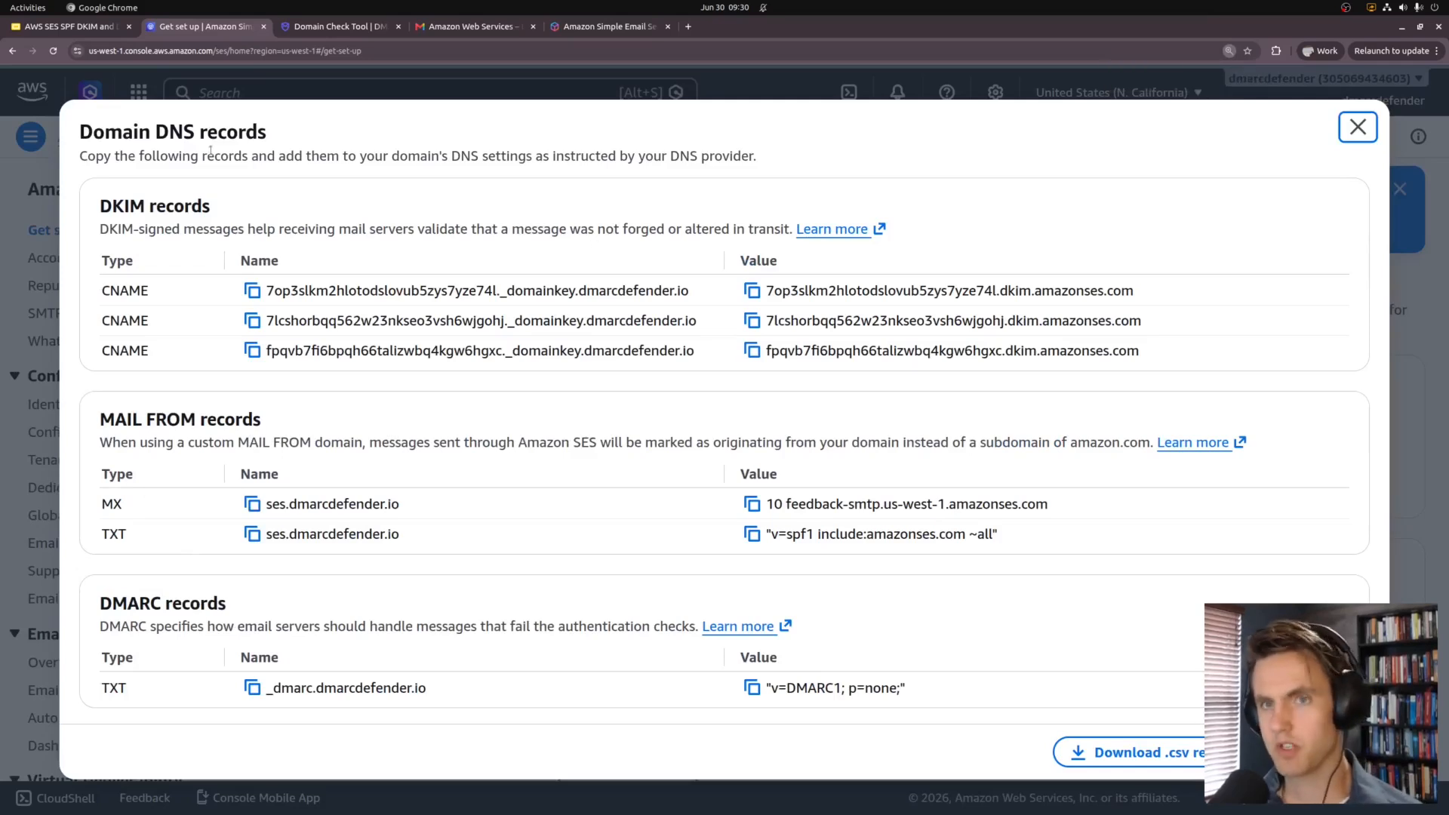
{"action": "left_click_drag", "start_coordinate": [101, 200], "coordinate": [262, 422]}
{"action": "left_click", "coordinate": [564, 291]}
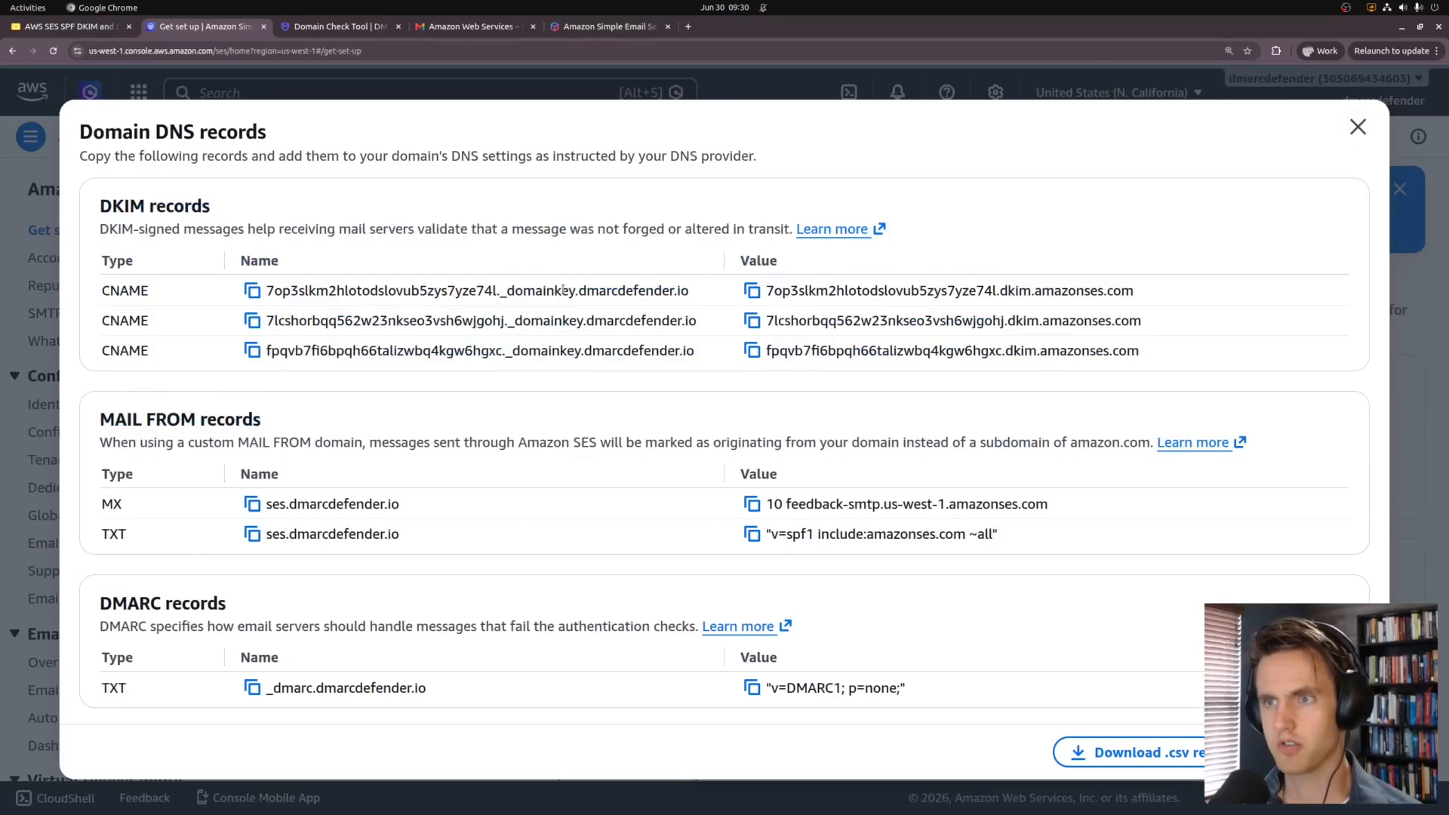
{"action": "double_click", "coordinate": [544, 290]}
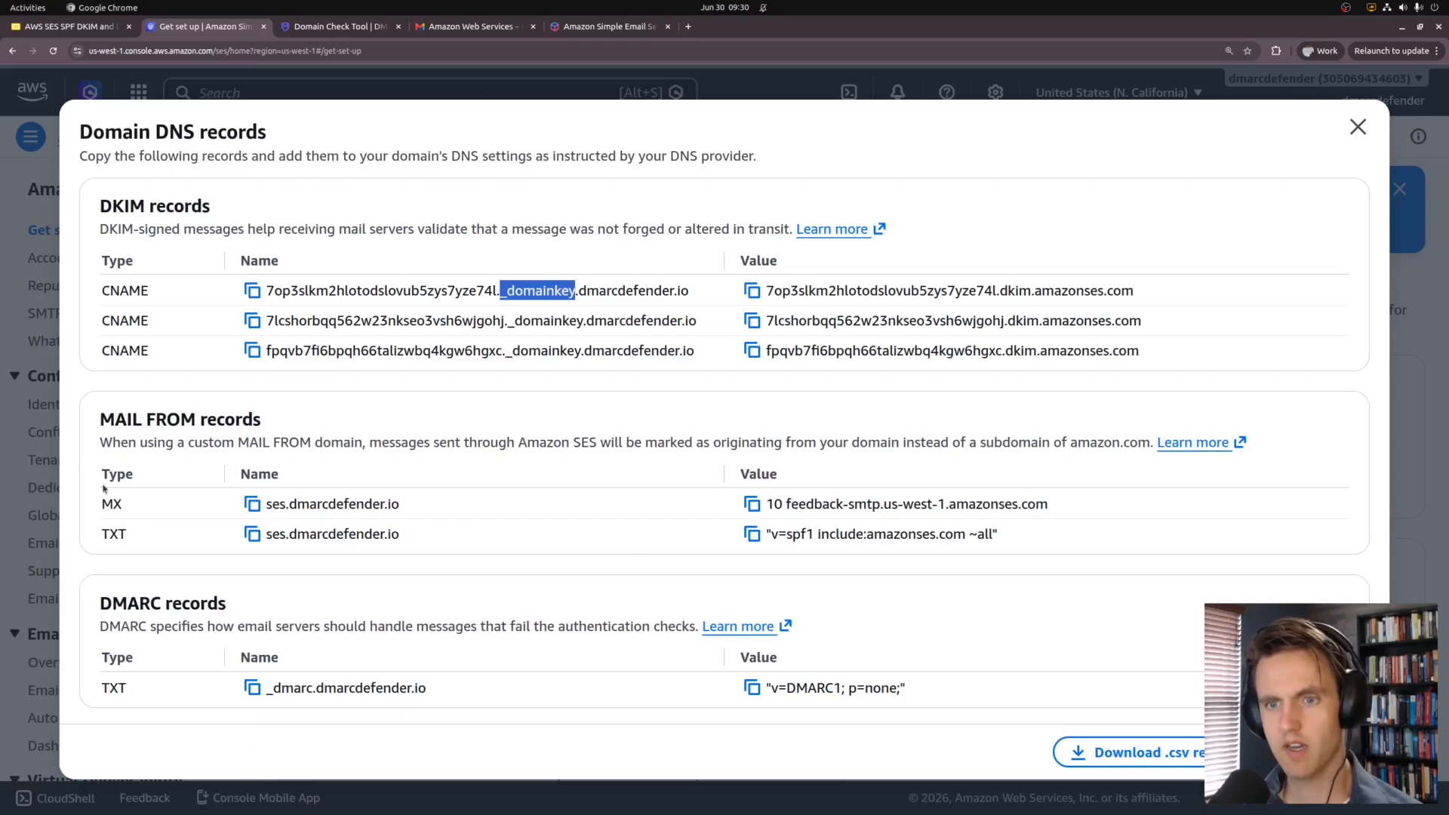
{"action": "left_click_drag", "start_coordinate": [96, 500], "coordinate": [792, 549]}
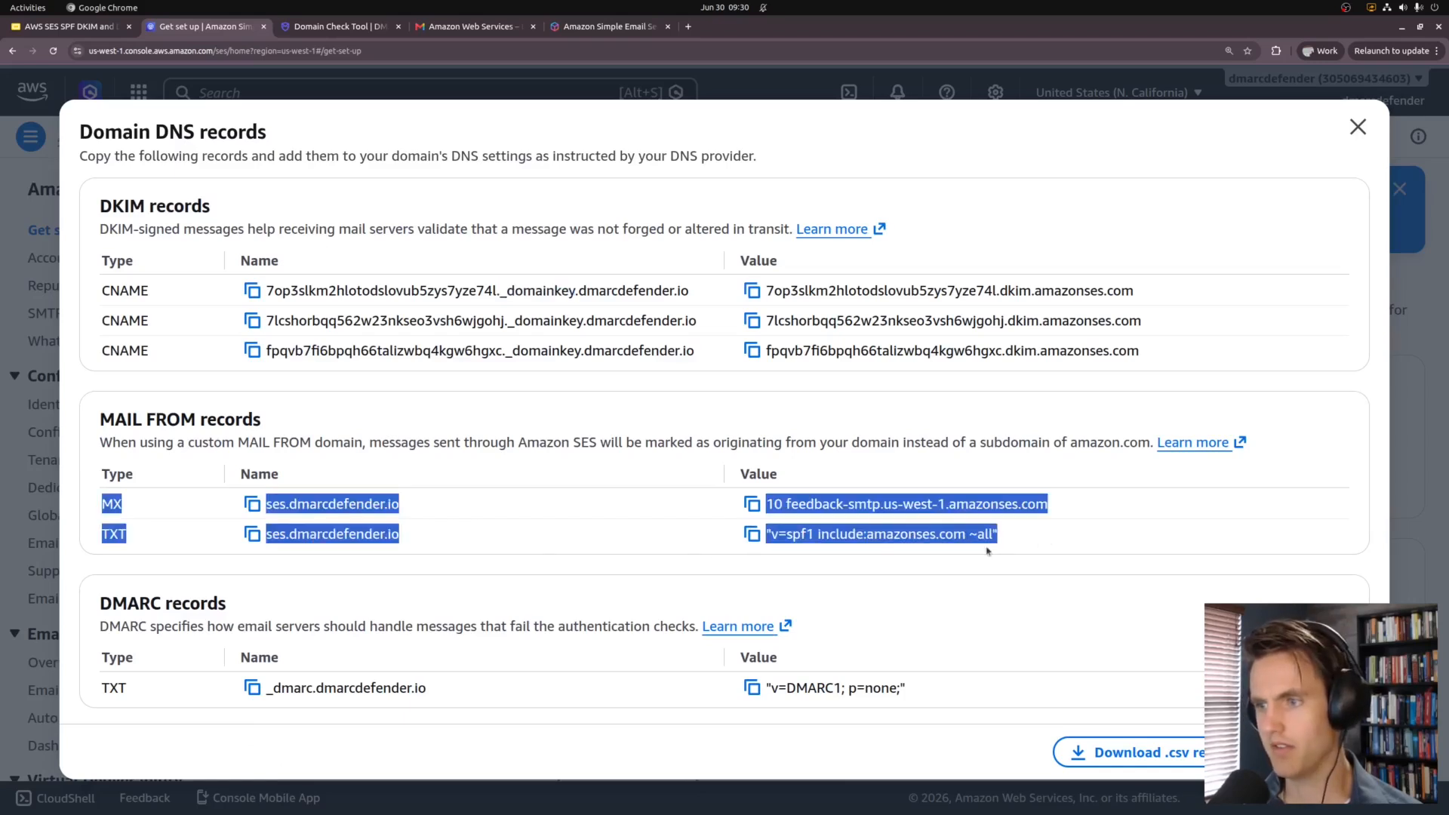
{"action": "left_click", "coordinate": [448, 497]}
{"action": "left_click_drag", "start_coordinate": [110, 687], "coordinate": [921, 707]}
{"action": "left_click", "coordinate": [1071, 715]}
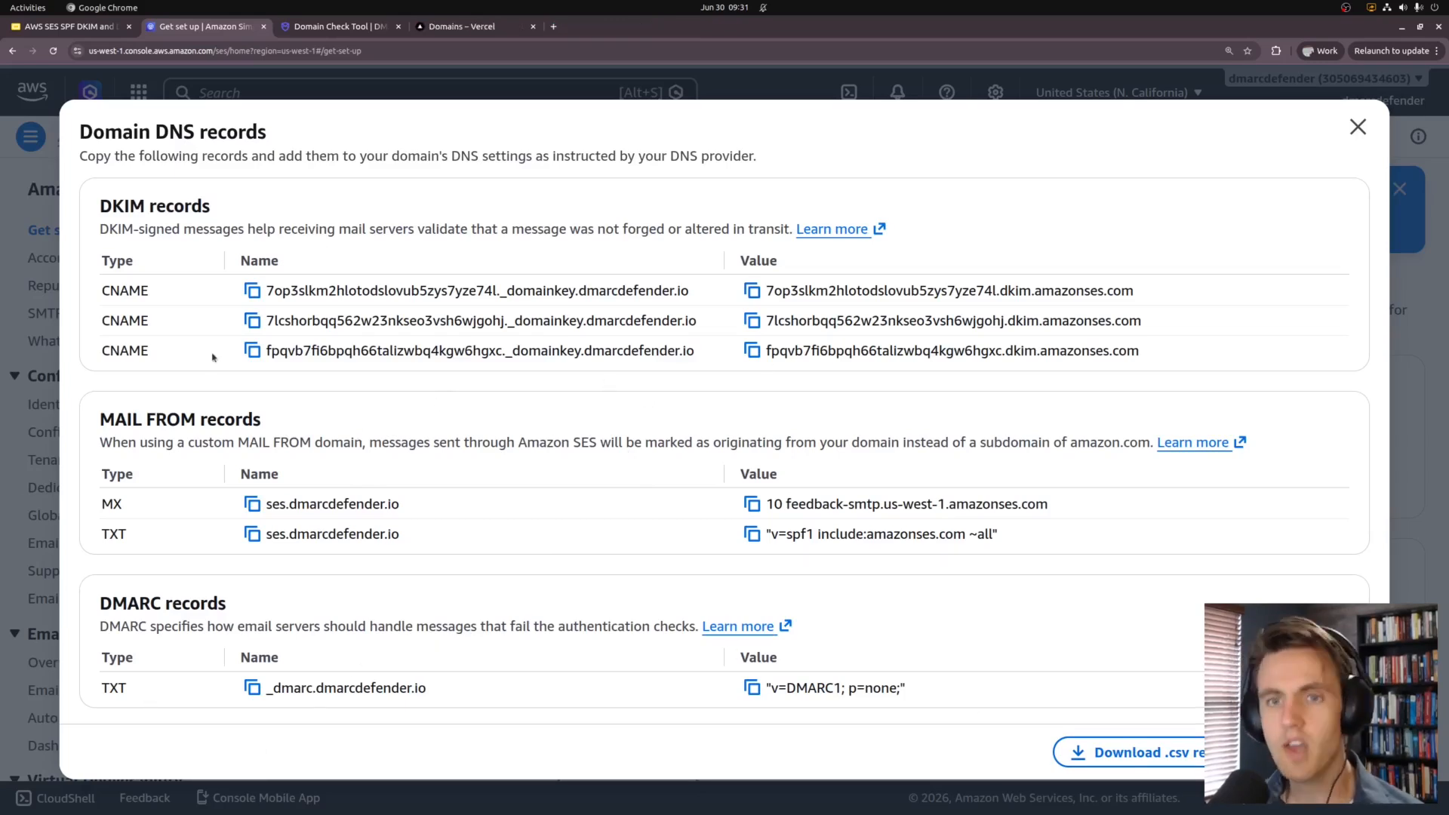
Step: Select the first DKIM record name up to _domainkey and go to Vercel's DNS records
{"action": "key", "text": "ctrl+Tab"}
{"action": "key", "text": "ctrl+Tab"}
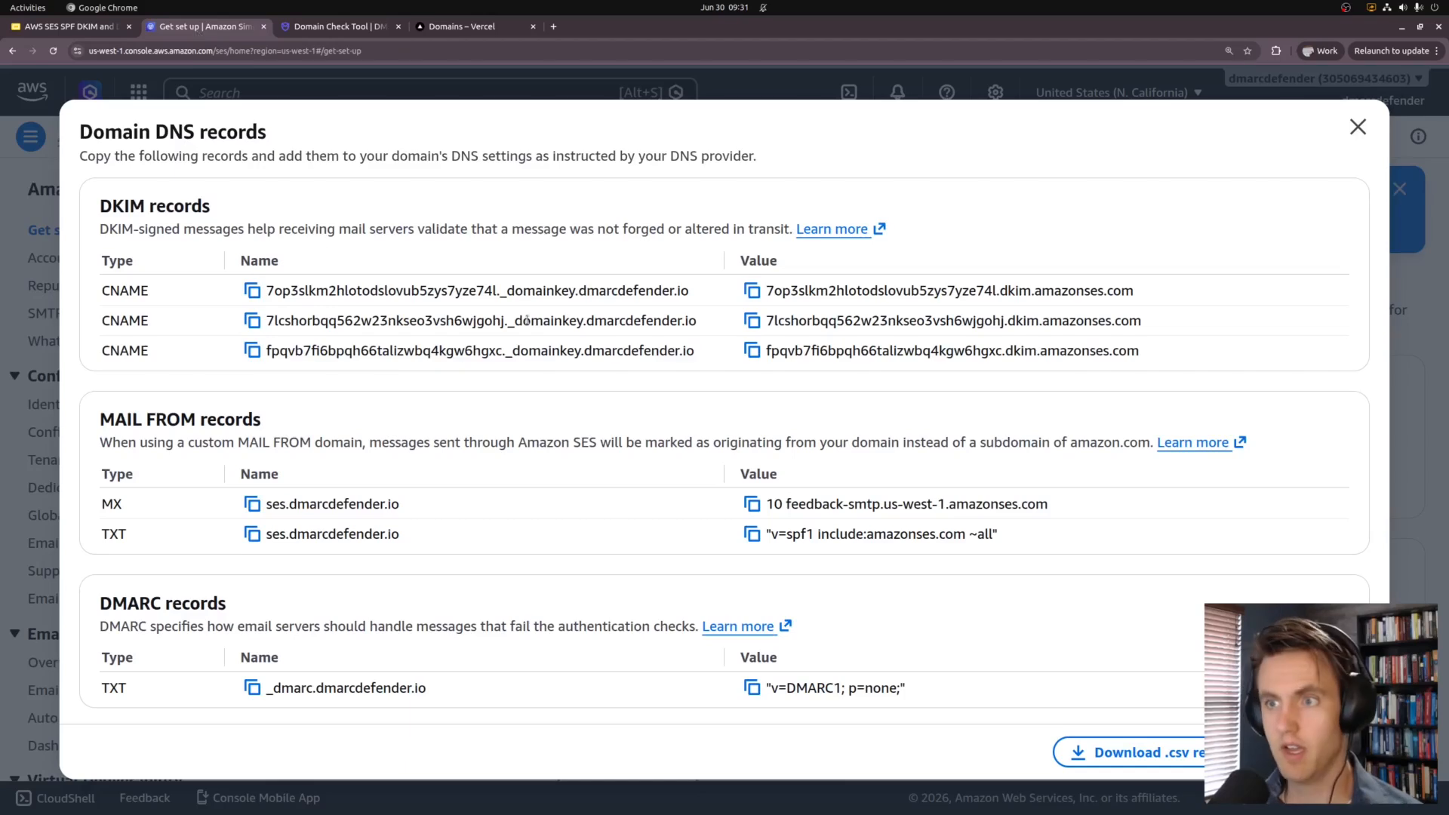
{"action": "left_click_drag", "start_coordinate": [580, 292], "coordinate": [268, 292]}
{"action": "key", "text": "ctrl+c"}
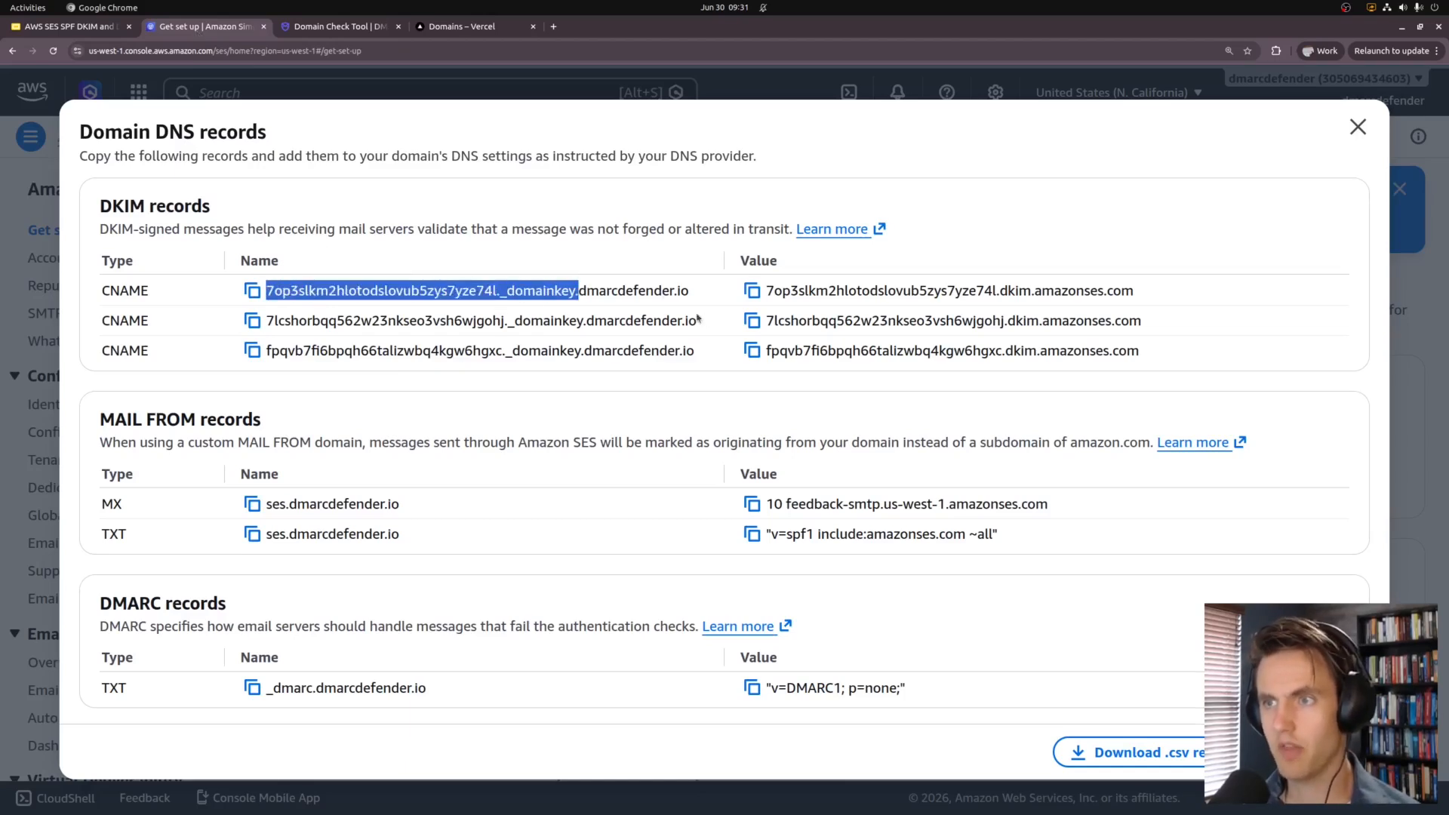
{"action": "left_click", "coordinate": [456, 26]}
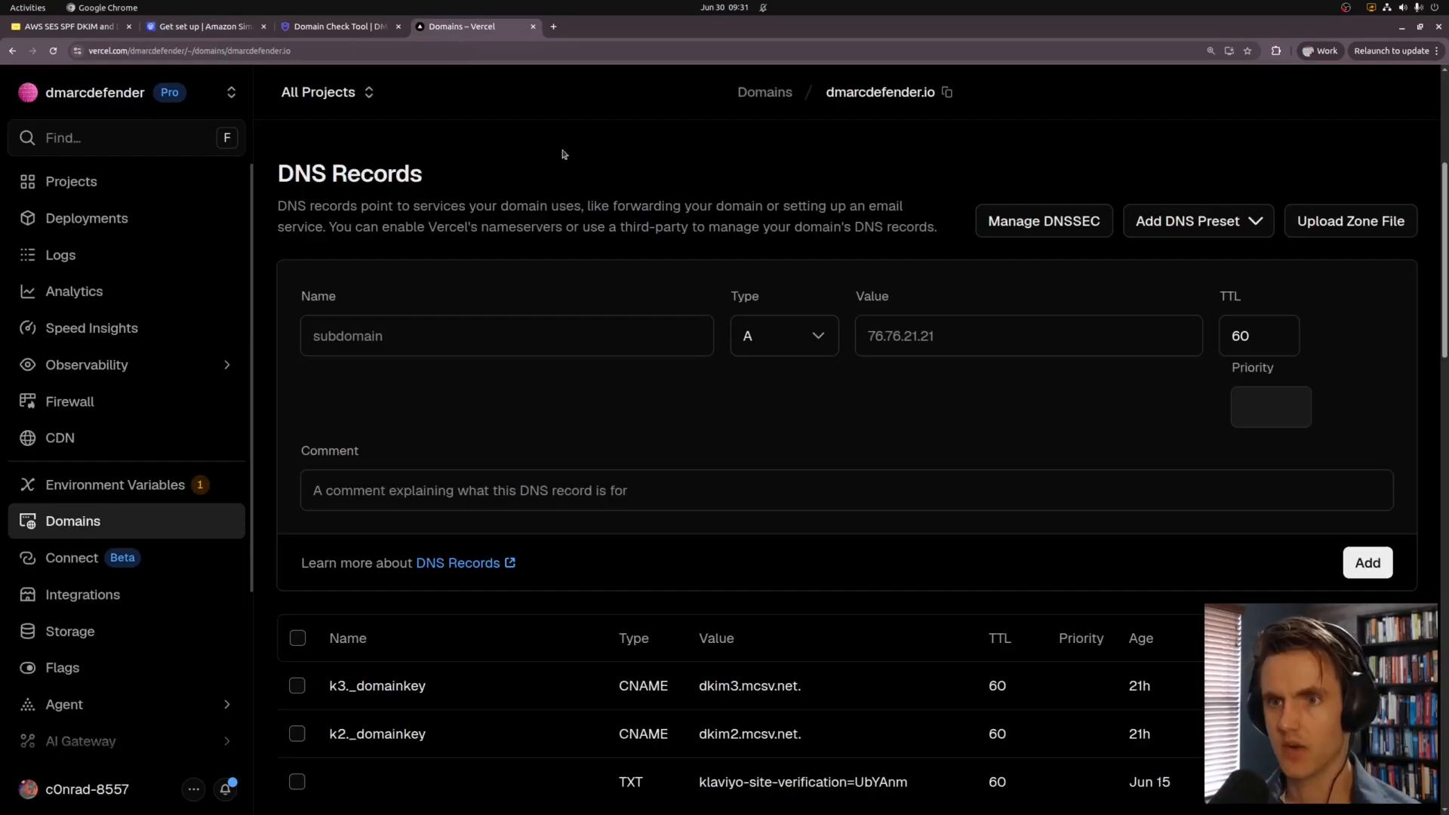
Step: Add CNAME 7op3slkm2hlotodslovub5zys7yze74l._domainkey in Vercel pointing to its dkim.amazonses.com target
{"action": "left_click", "coordinate": [555, 339]}
{"action": "key", "text": "ctrl+v"}
{"action": "key", "text": "BackSpace"}
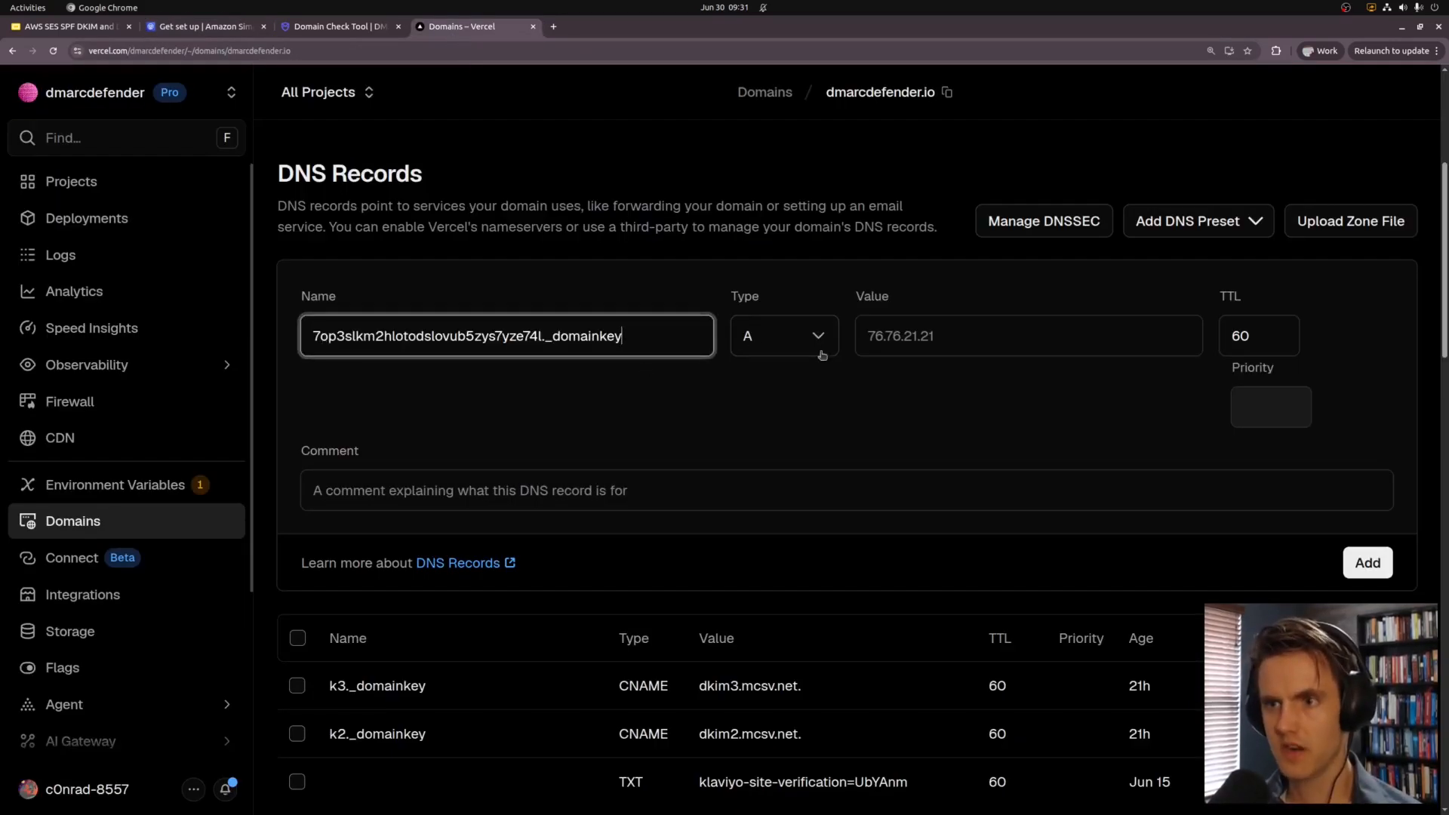
{"action": "left_click", "coordinate": [821, 354]}
{"action": "left_click", "coordinate": [786, 455]}
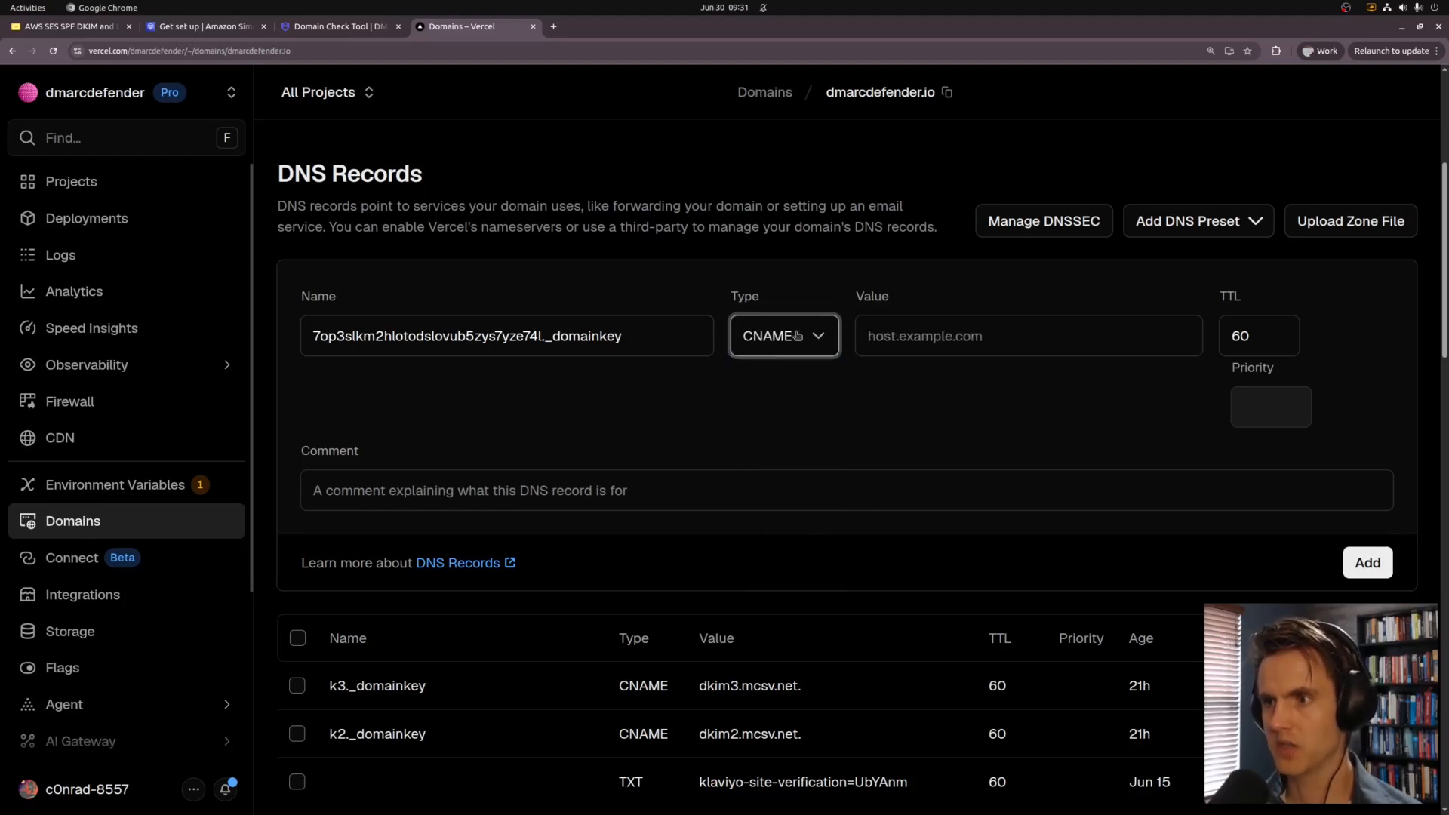
{"action": "left_click", "coordinate": [249, 27]}
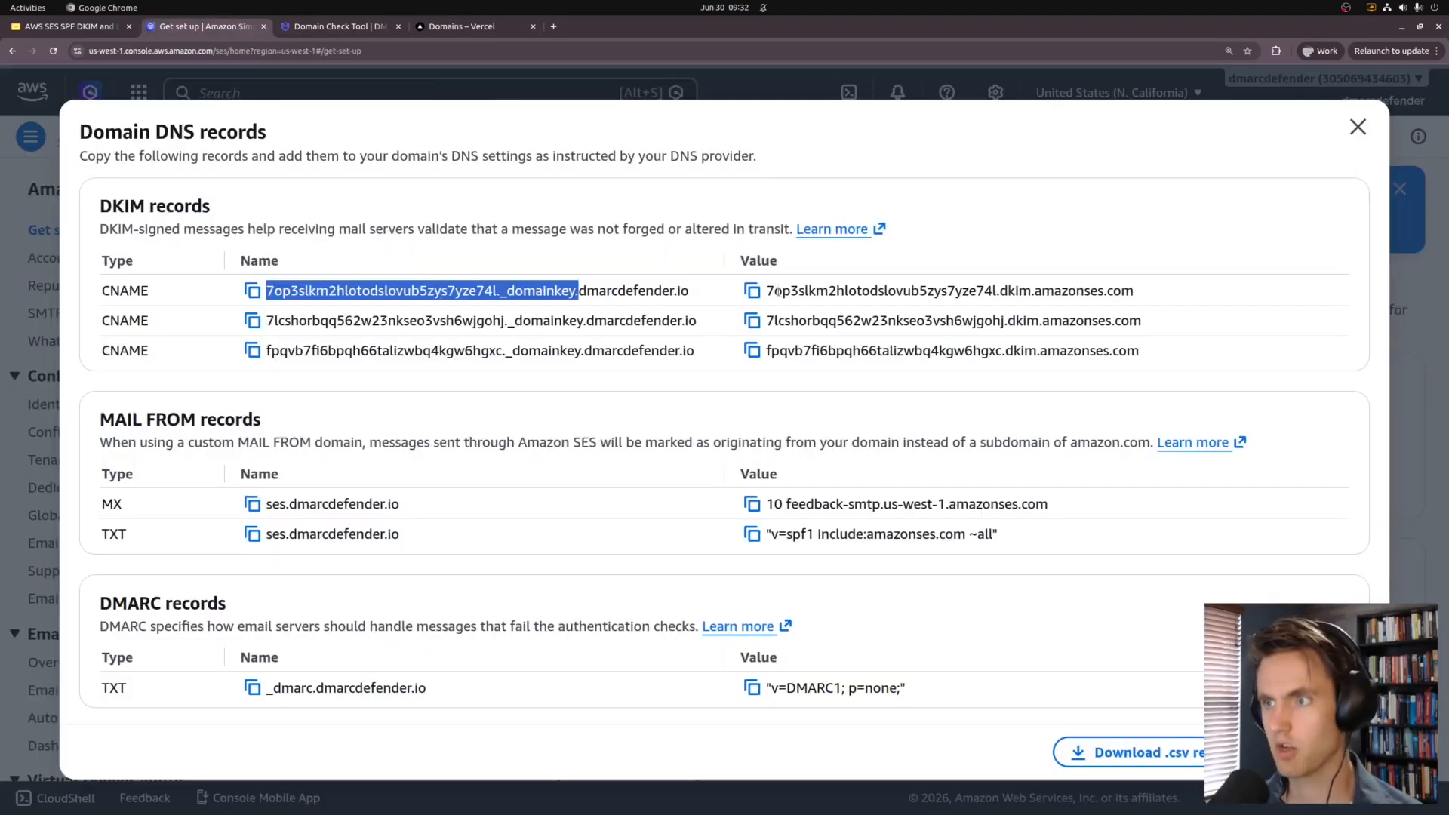
{"action": "left_click", "coordinate": [752, 291]}
{"action": "left_click", "coordinate": [462, 28]}
{"action": "left_click", "coordinate": [922, 335]}
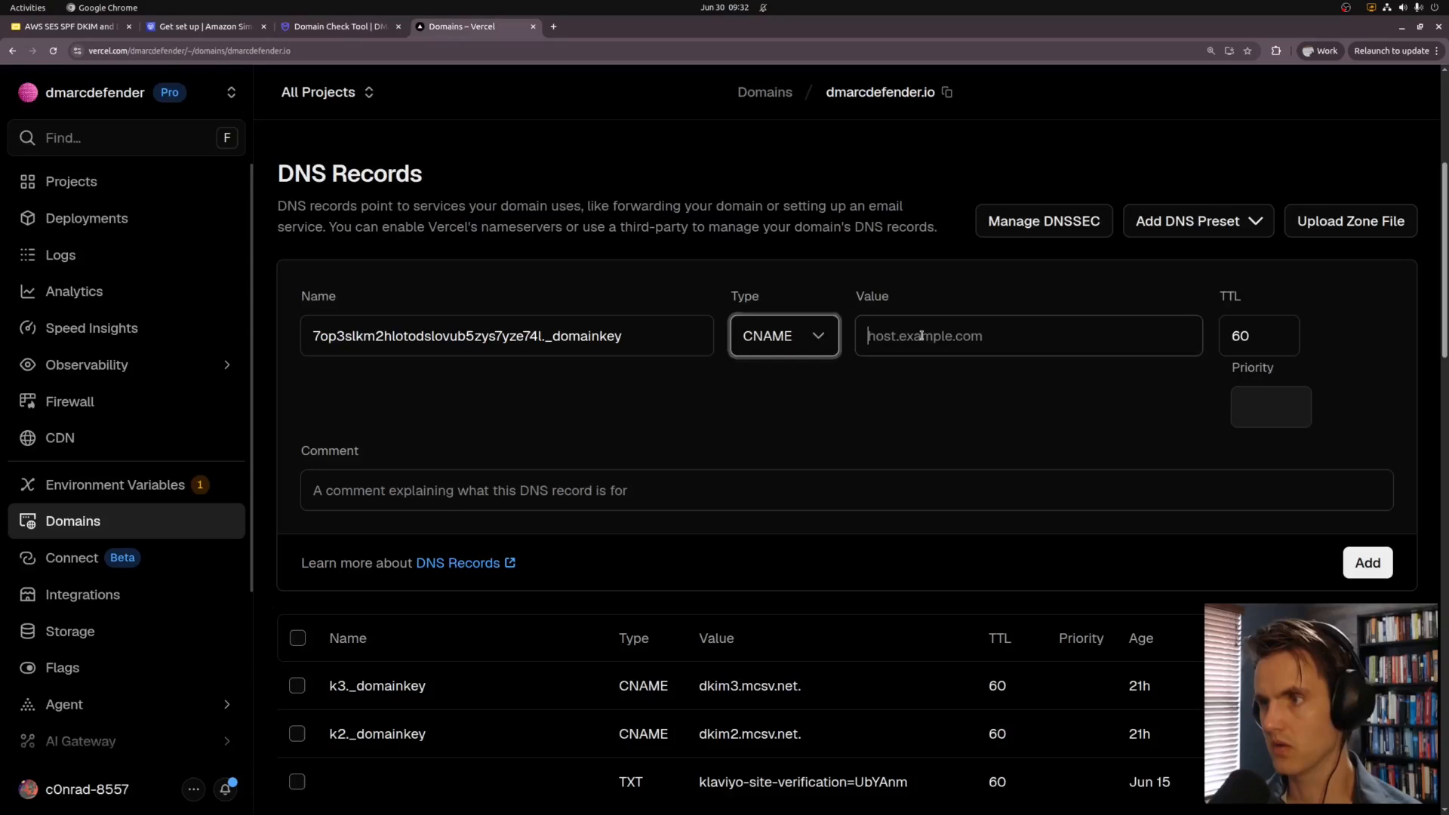
{"action": "key", "text": "ctrl+v"}
{"action": "left_click", "coordinate": [1369, 562]}
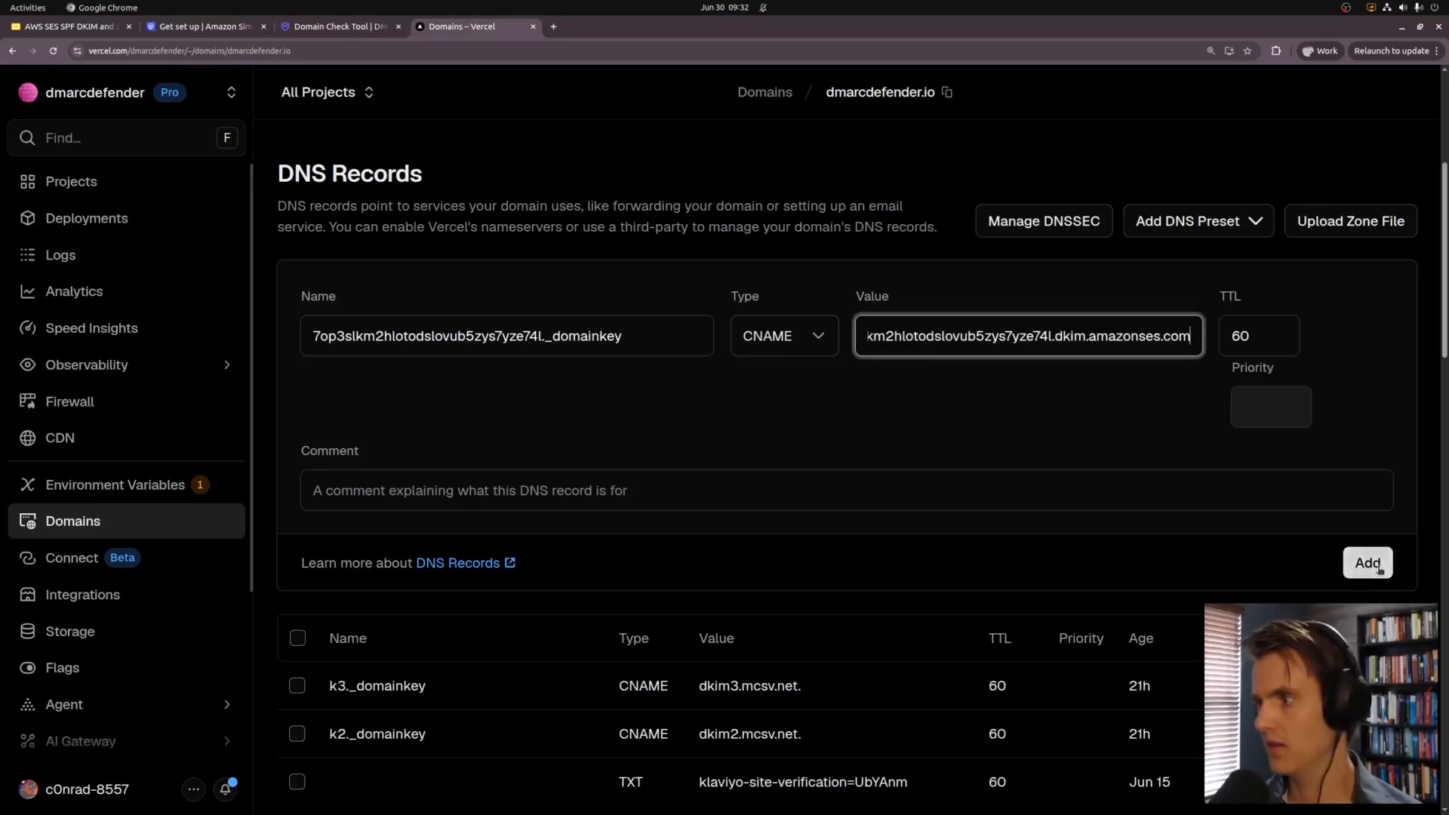
Step: Select the second DKIM record name up to _domainkey for the next record
{"action": "left_click_drag", "start_coordinate": [203, 27], "coordinate": [339, 27]}
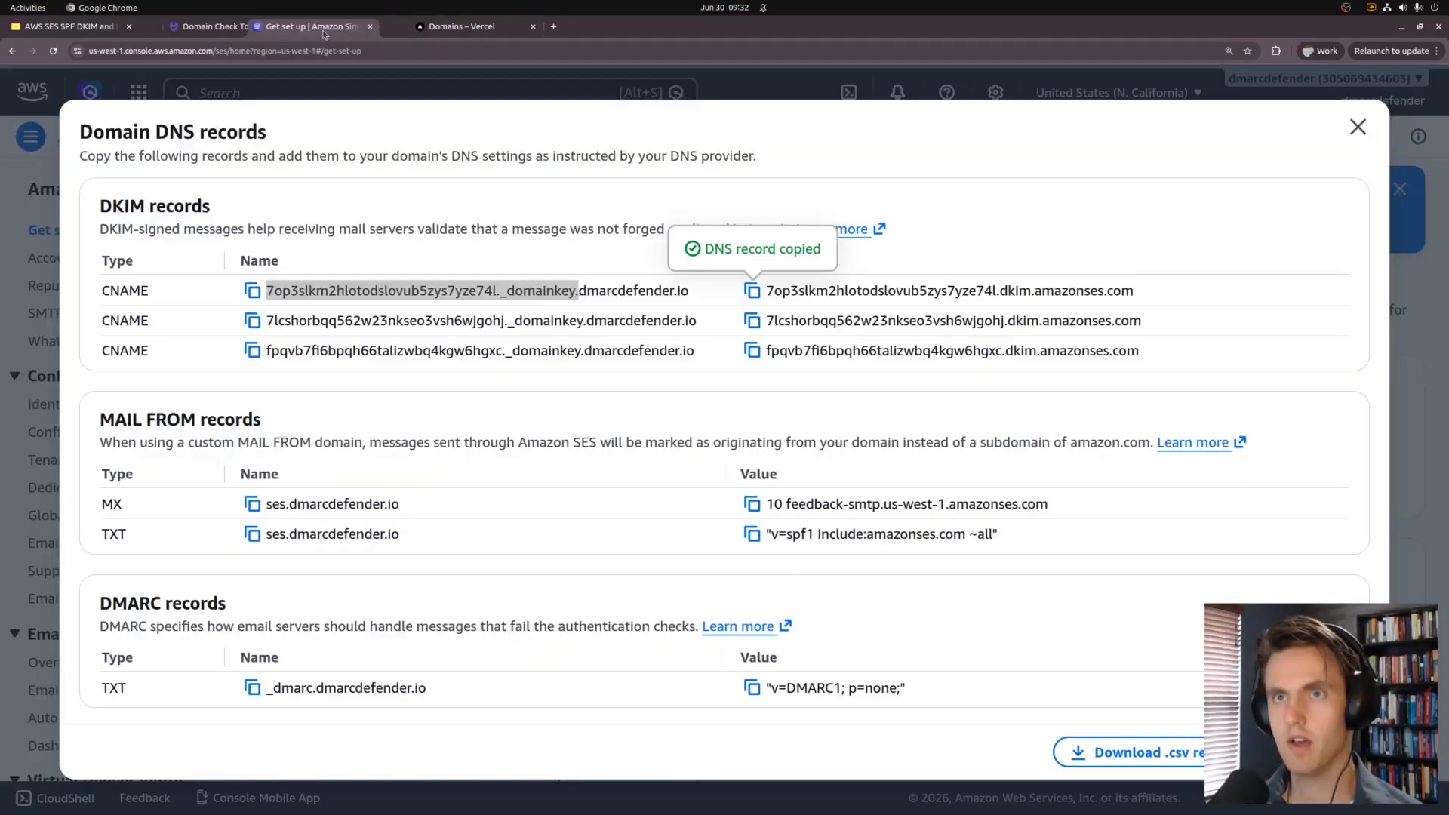
{"action": "left_click_drag", "start_coordinate": [582, 320], "coordinate": [267, 320]}
{"action": "key", "text": "ctrl+Tab"}
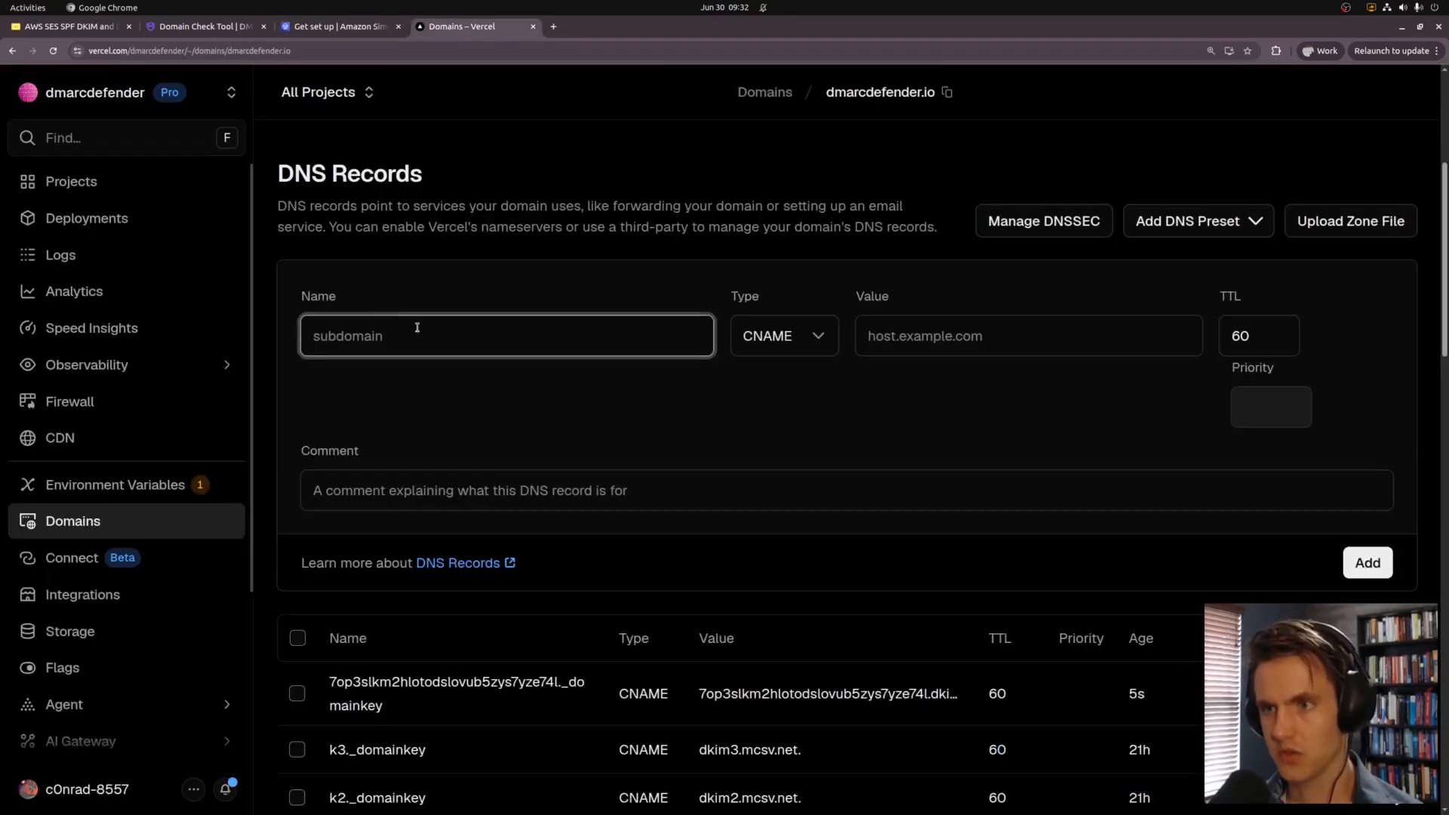
Step: Add the second DKIM CNAME record, 7lcshorbqq562w23nkseo3vsh6wjgohj._domainkey, with its Amazon SES target
{"action": "key", "text": "ctrl+v"}
{"action": "key", "text": "ctrl+shift+Tab"}
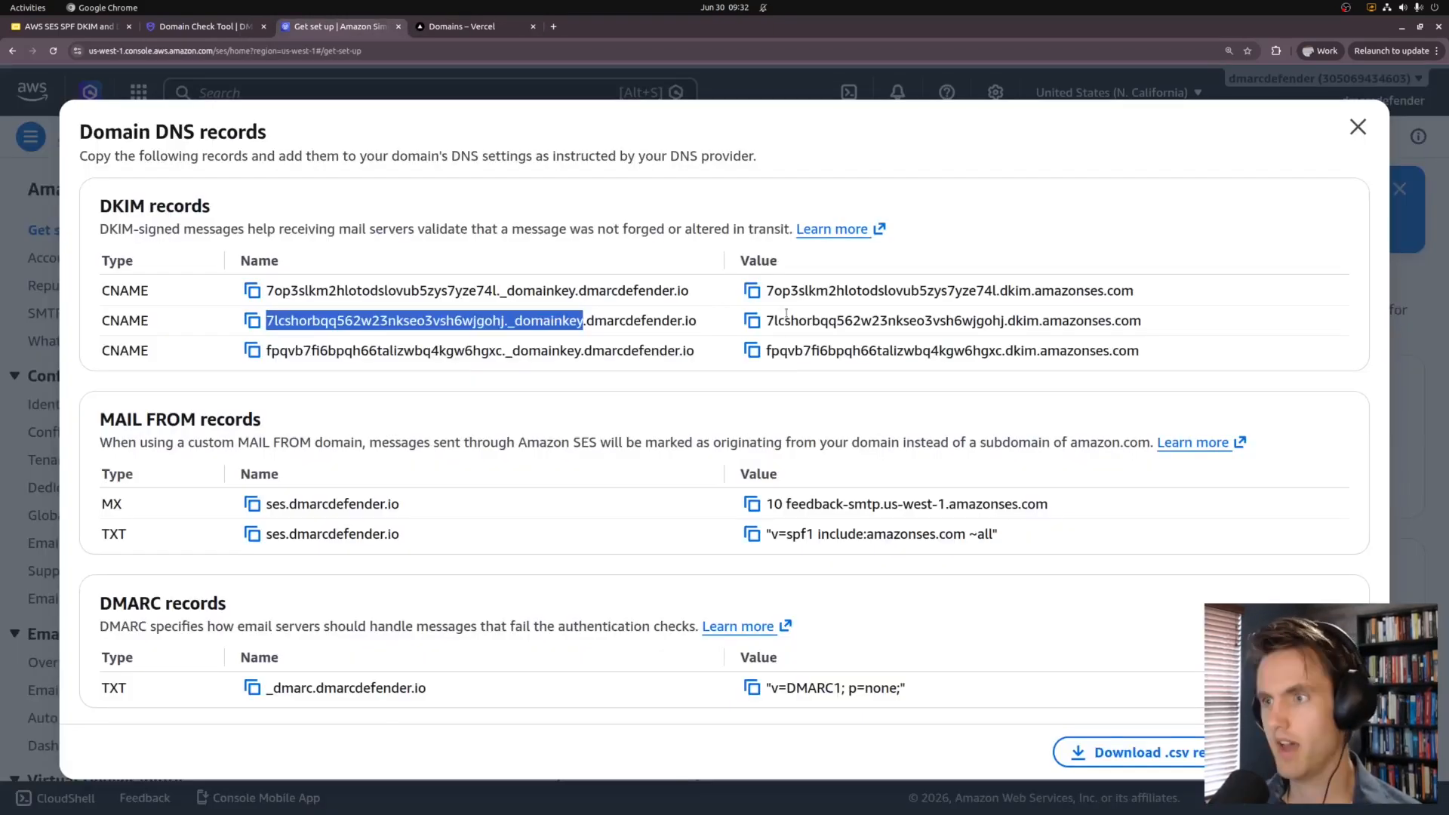
{"action": "key", "text": "ctrl+Tab"}
{"action": "left_click", "coordinate": [891, 336]}
{"action": "key", "text": "ctrl+v"}
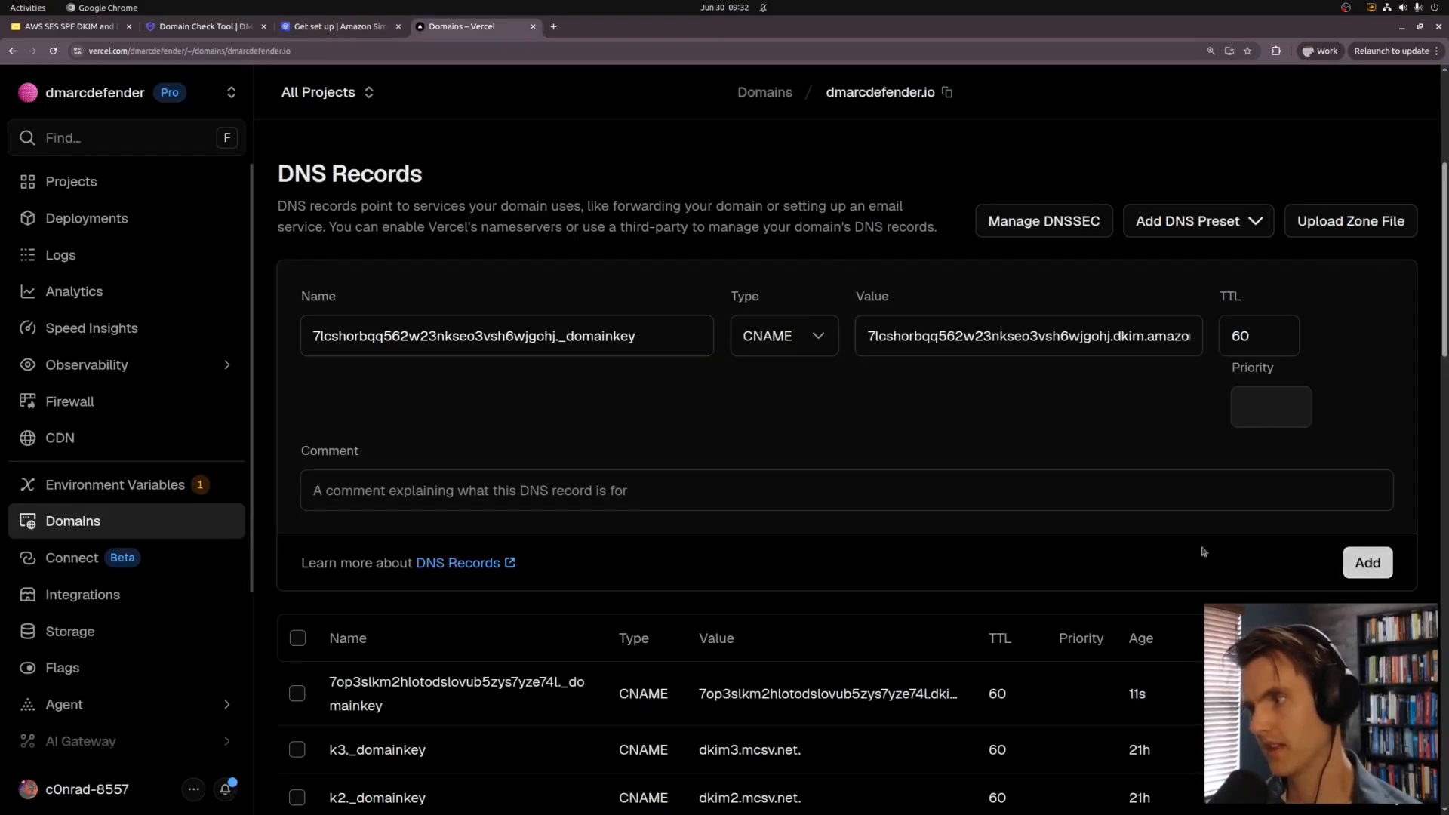
{"action": "left_click", "coordinate": [1364, 561]}
Step: Add the third DKIM CNAME record, fpqvb7fi6bpqh66talizwbq4kgw6hgxc._domainkey, with its Amazon SES target
{"action": "key", "text": "ctrl+shift+Tab"}
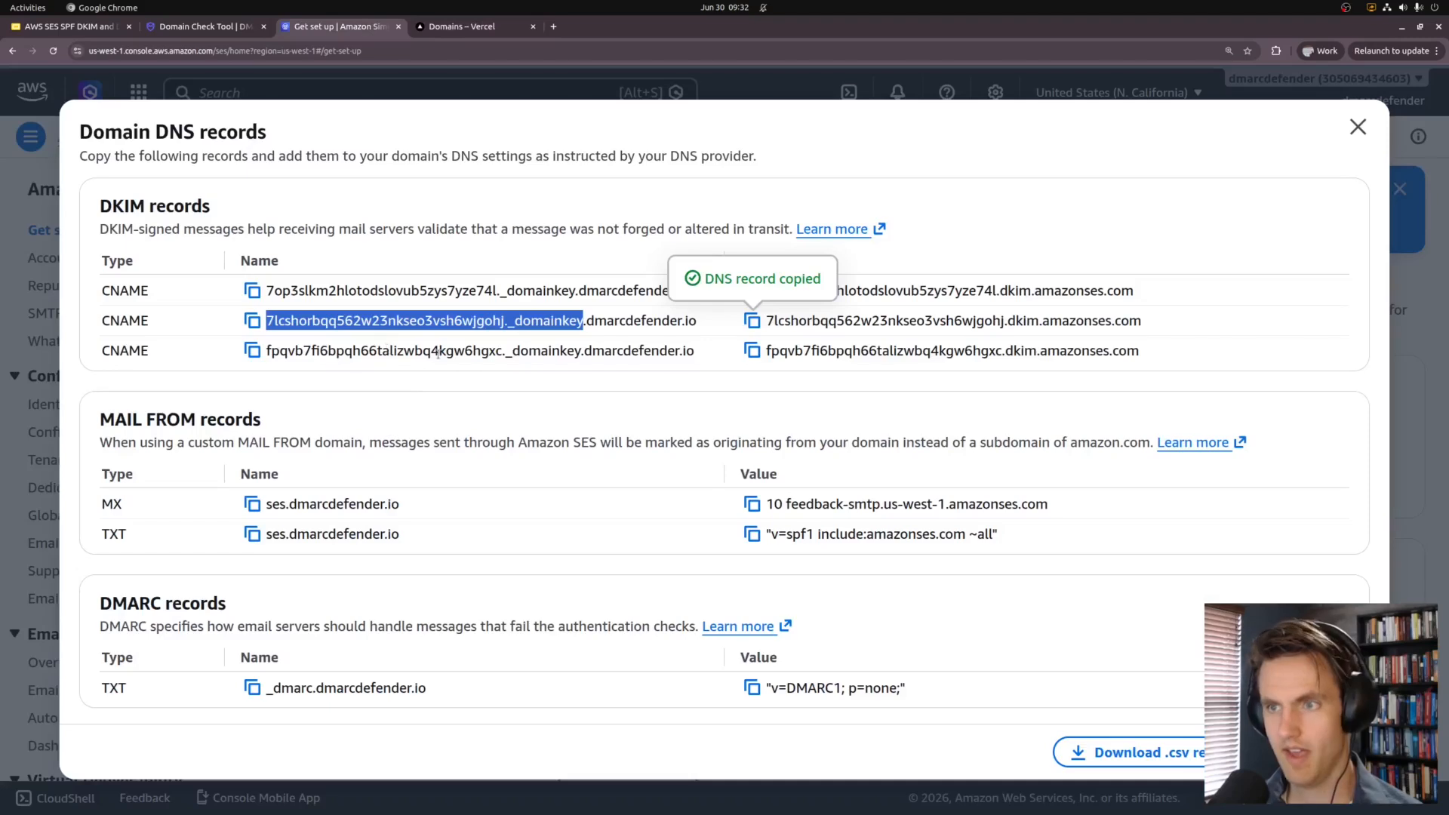
{"action": "left_click_drag", "start_coordinate": [581, 351], "coordinate": [282, 349]}
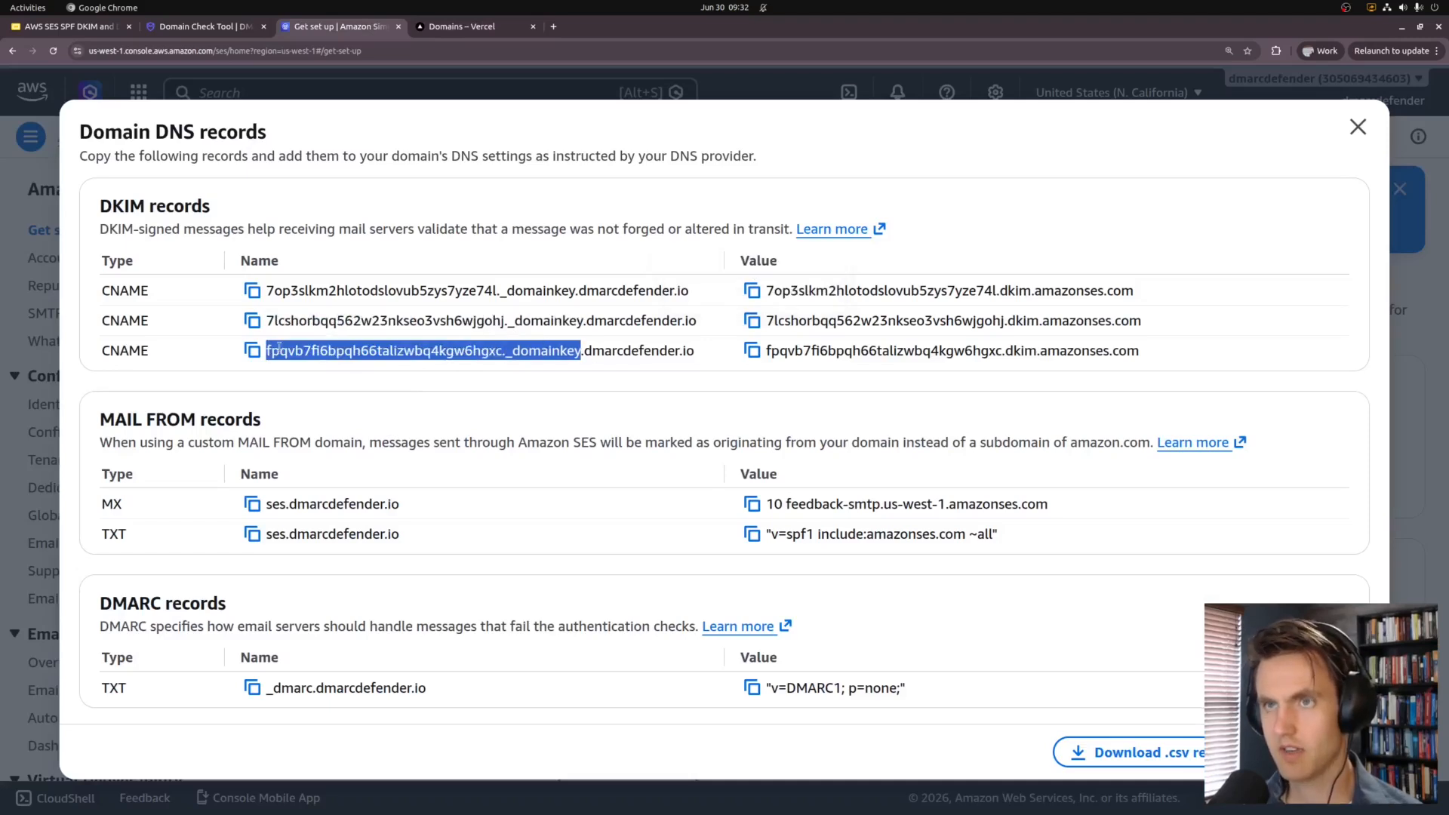
{"action": "key", "text": "ctrl+c"}
{"action": "key", "text": "ctrl+Tab"}
{"action": "key", "text": "ctrl+v"}
{"action": "left_click", "coordinate": [957, 345]}
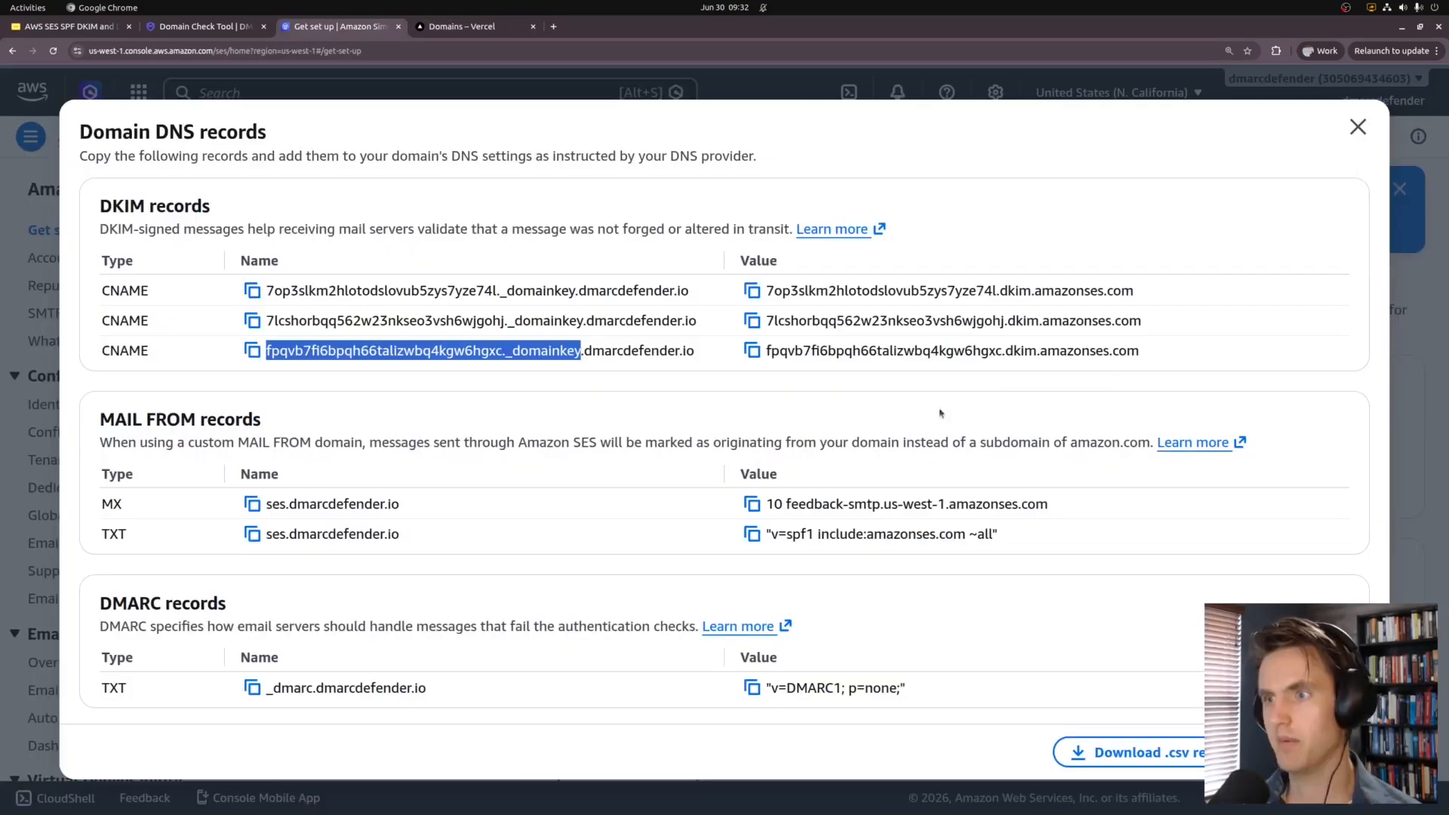
{"action": "key", "text": "ctrl+shift+Tab"}
{"action": "left_click", "coordinate": [752, 350]}
{"action": "key", "text": "ctrl+Tab"}
{"action": "key", "text": "ctrl+v"}
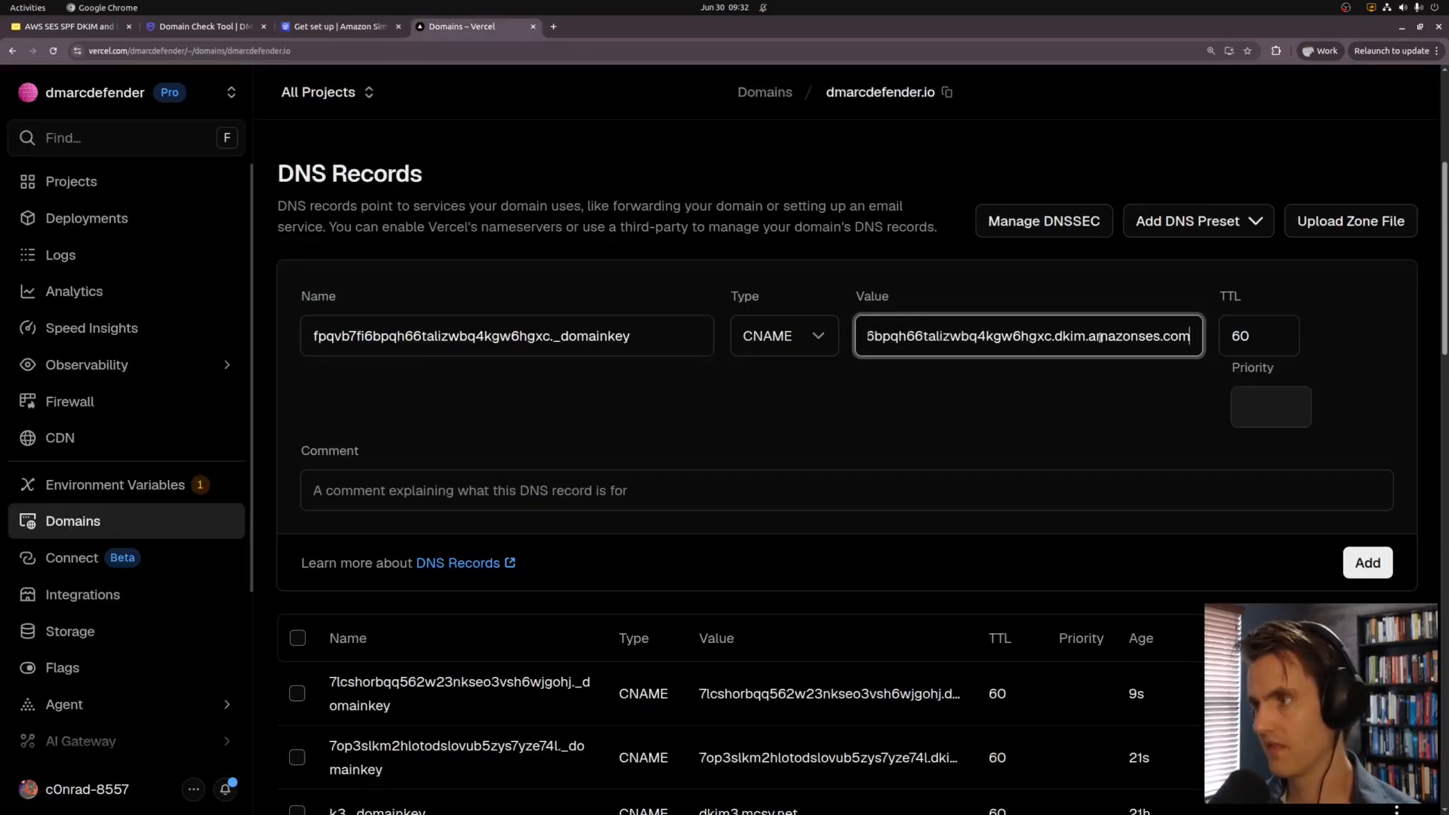
{"action": "key", "text": "Return"}
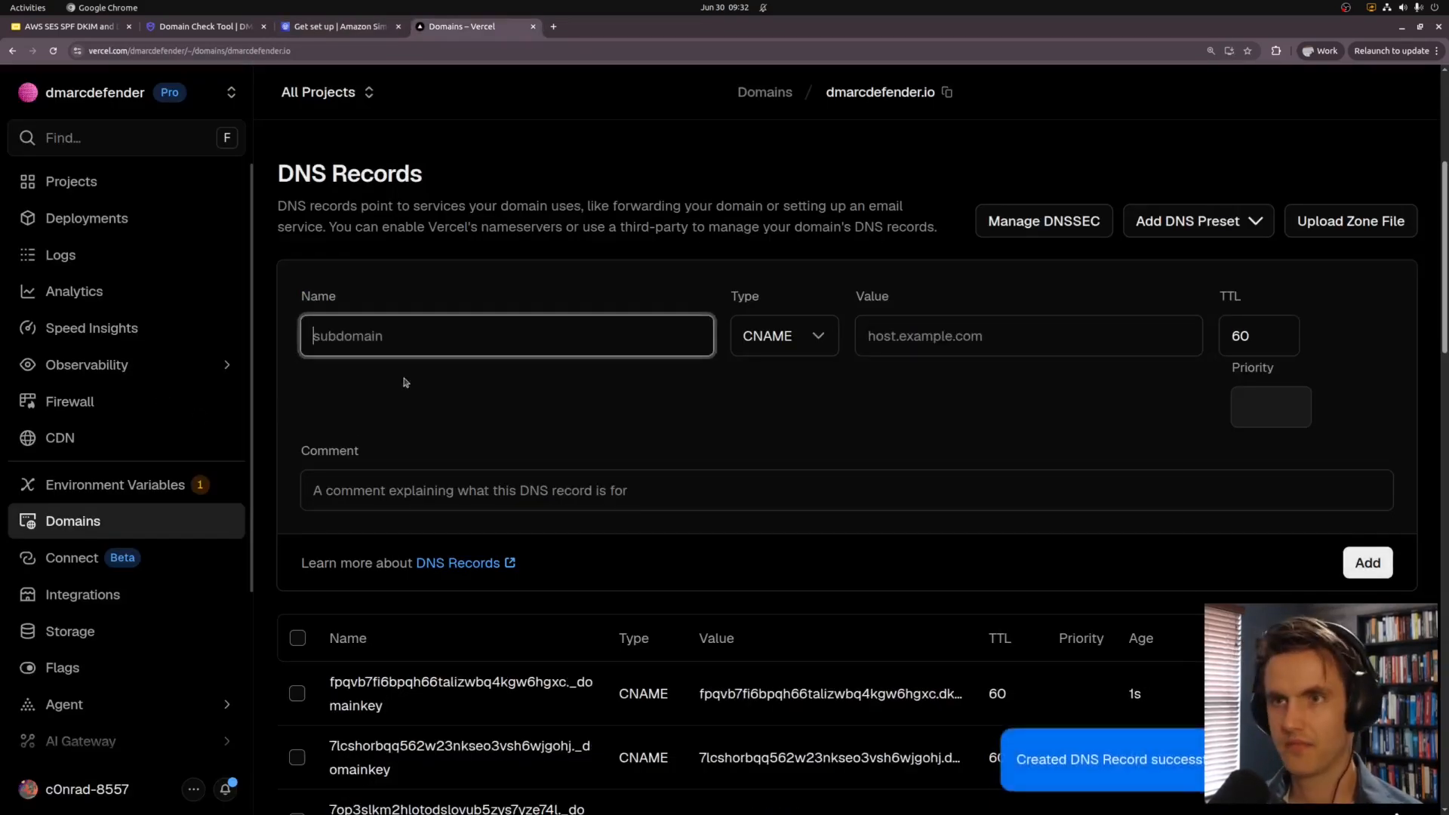
{"action": "key", "text": "ctrl+shift+Tab"}
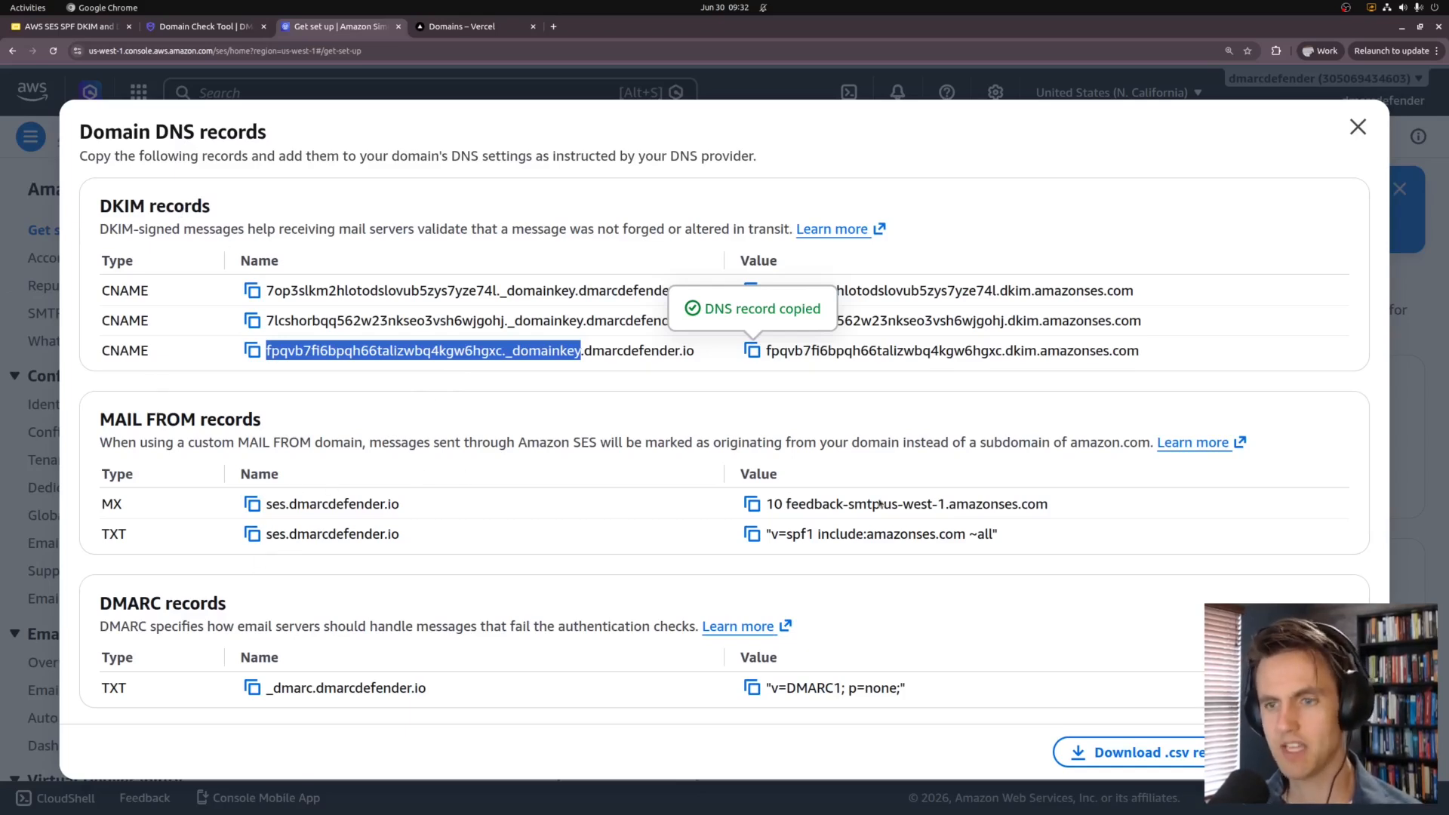
Step: Review the MAIL FROM records, then start a Vercel MX record named ses
{"action": "triple_click", "coordinate": [843, 545]}
{"action": "left_click_drag", "start_coordinate": [843, 545], "coordinate": [117, 550]}
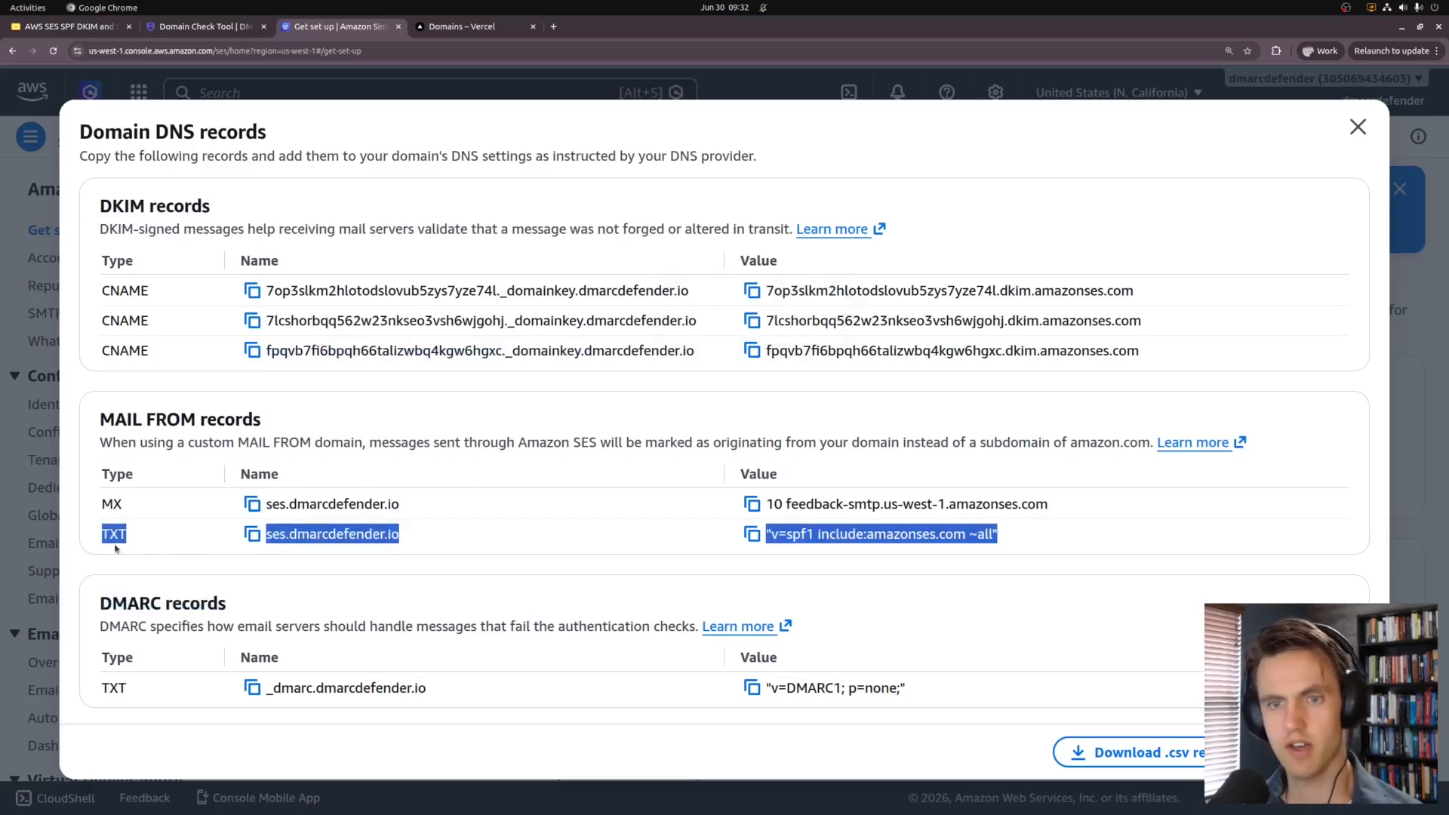
{"action": "left_click", "coordinate": [174, 462]}
{"action": "triple_click", "coordinate": [861, 504]}
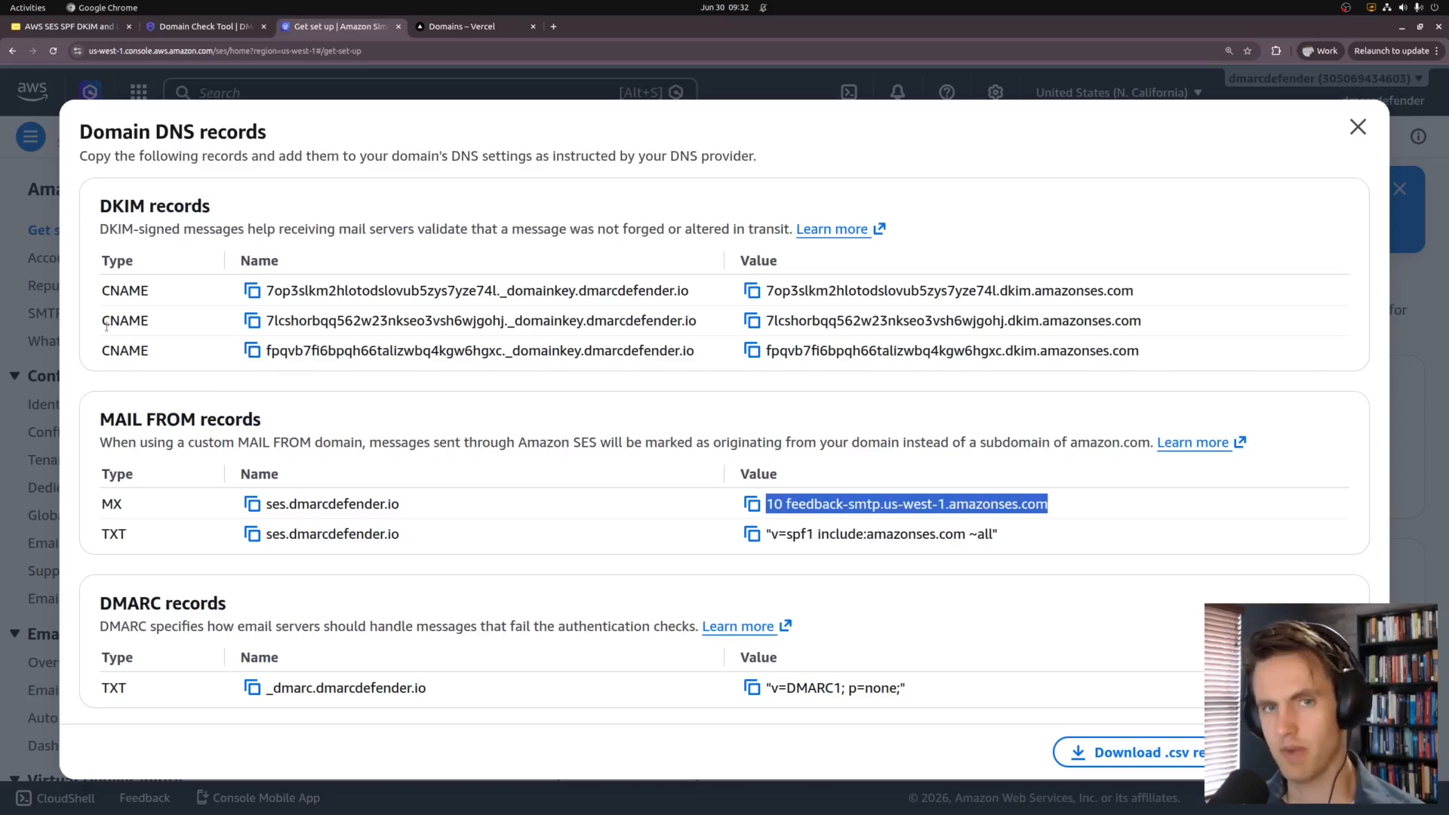
{"action": "left_click", "coordinate": [249, 505]}
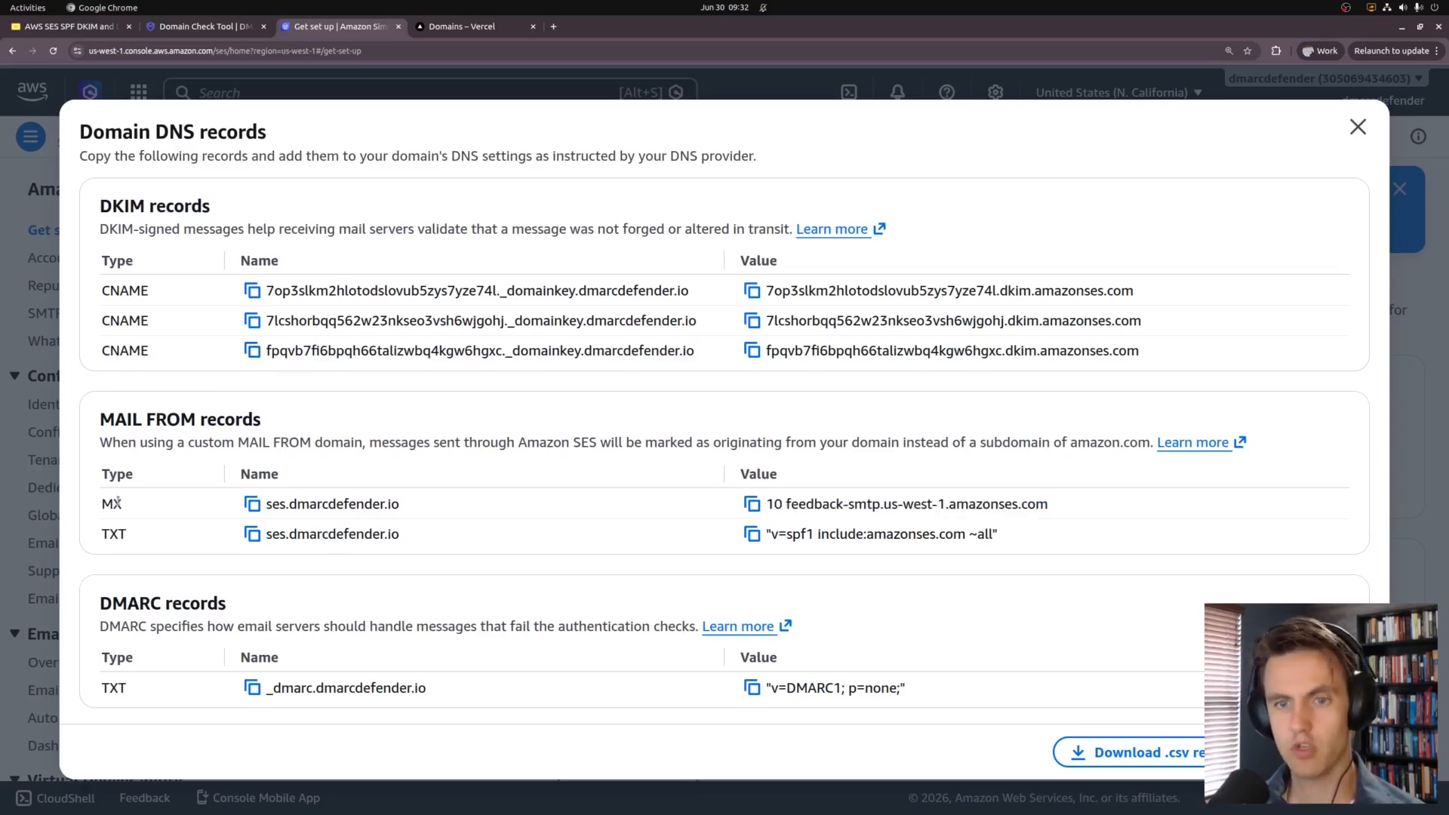
{"action": "left_click_drag", "start_coordinate": [266, 504], "coordinate": [286, 504]}
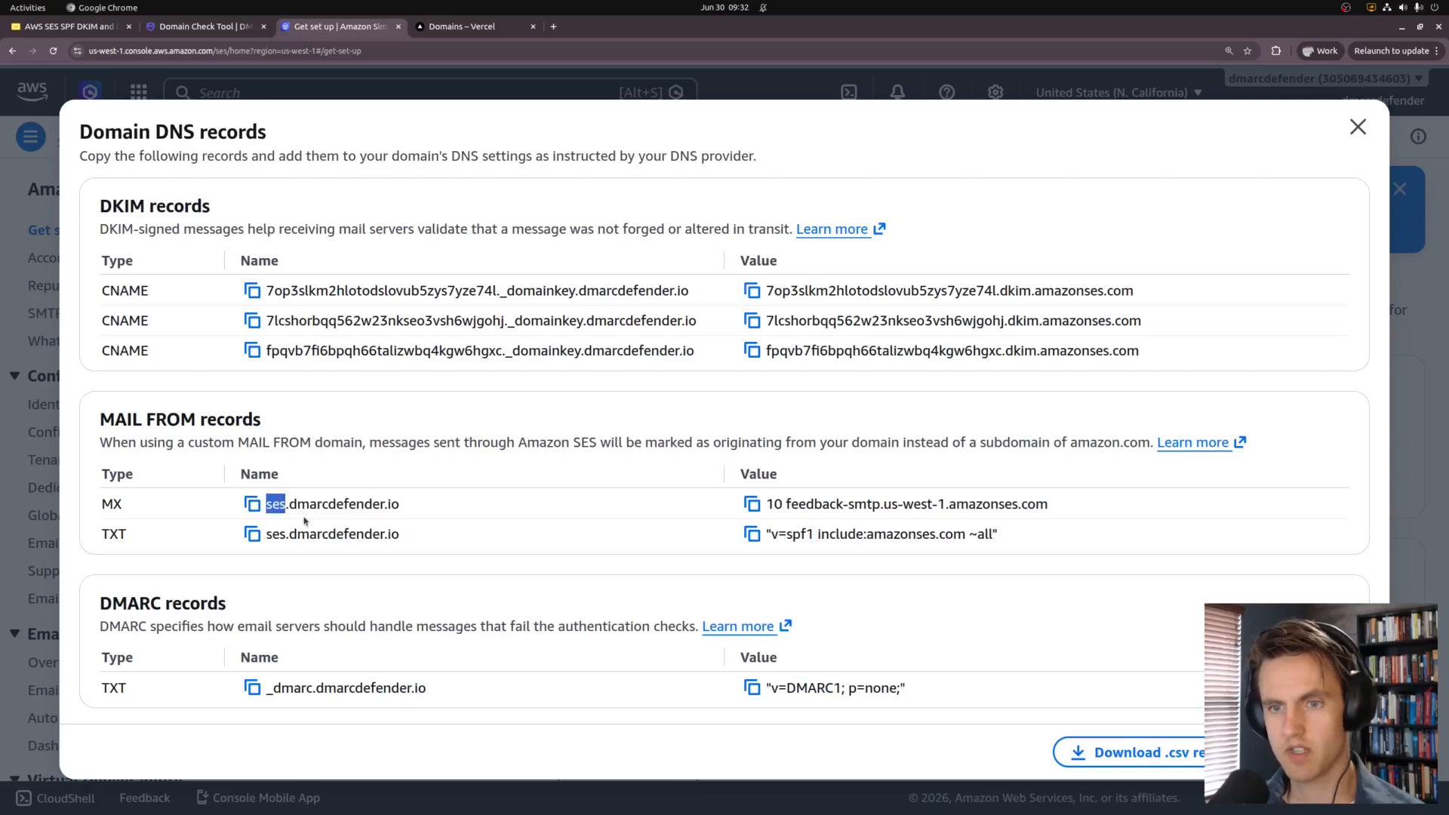
{"action": "key", "text": "ctrl+Tab"}
{"action": "key", "text": "ctrl+v"}
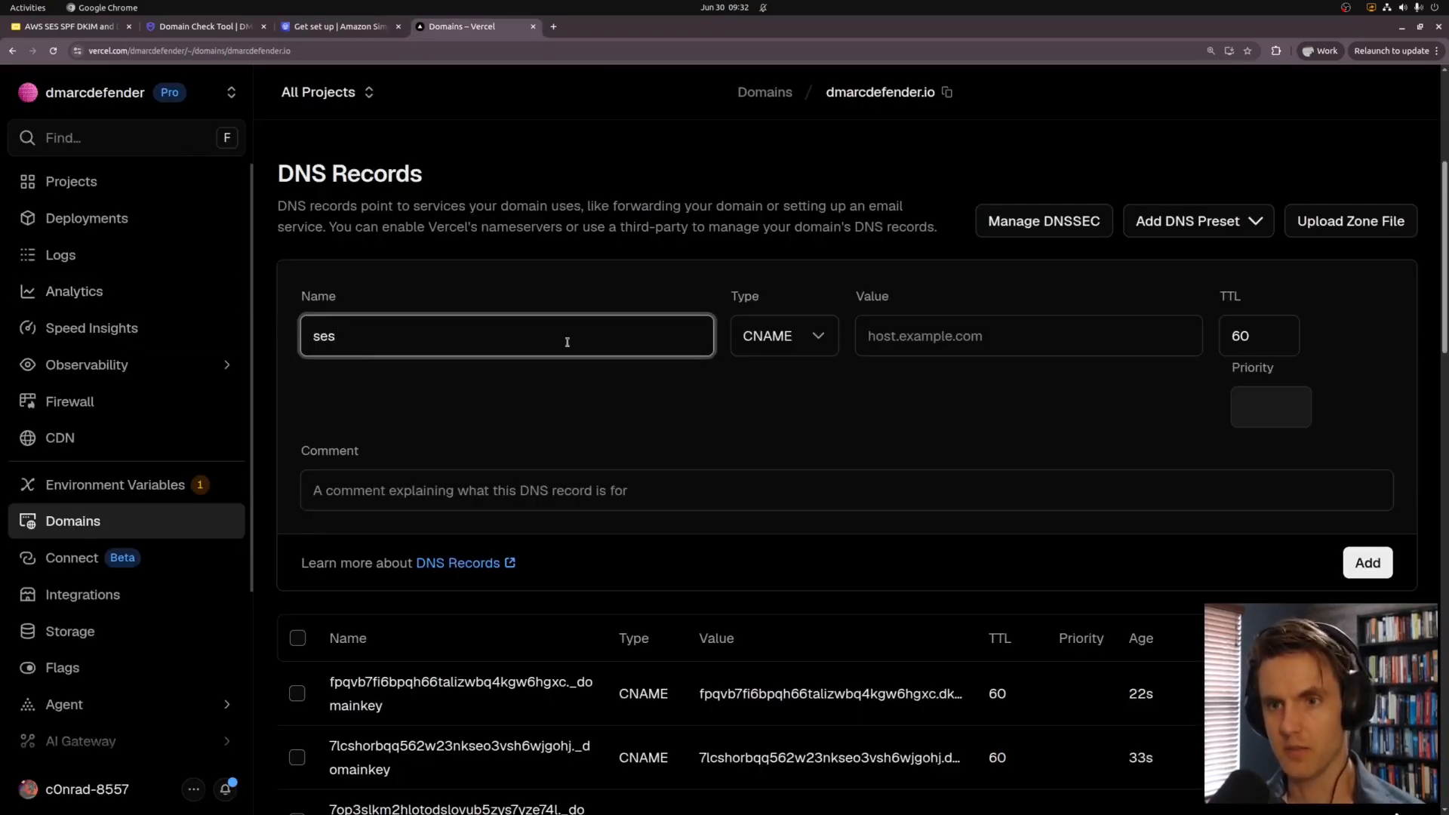
{"action": "left_click", "coordinate": [781, 340]}
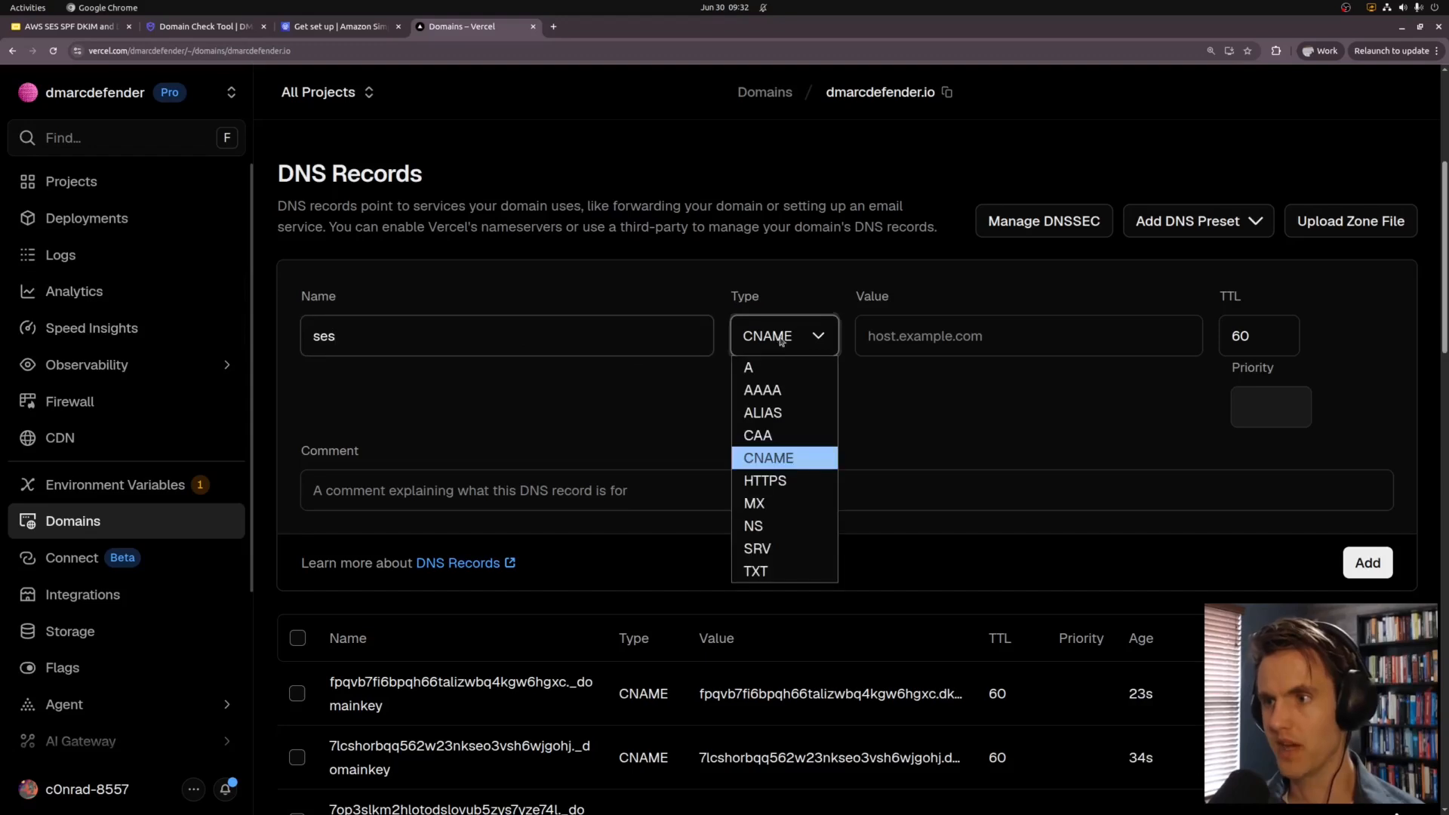
{"action": "left_click", "coordinate": [785, 502]}
Step: Set the MX value to feedback-smtp.us-west-1.amazonses.com with priority 10
{"action": "key", "text": "ctrl+shift+Tab"}
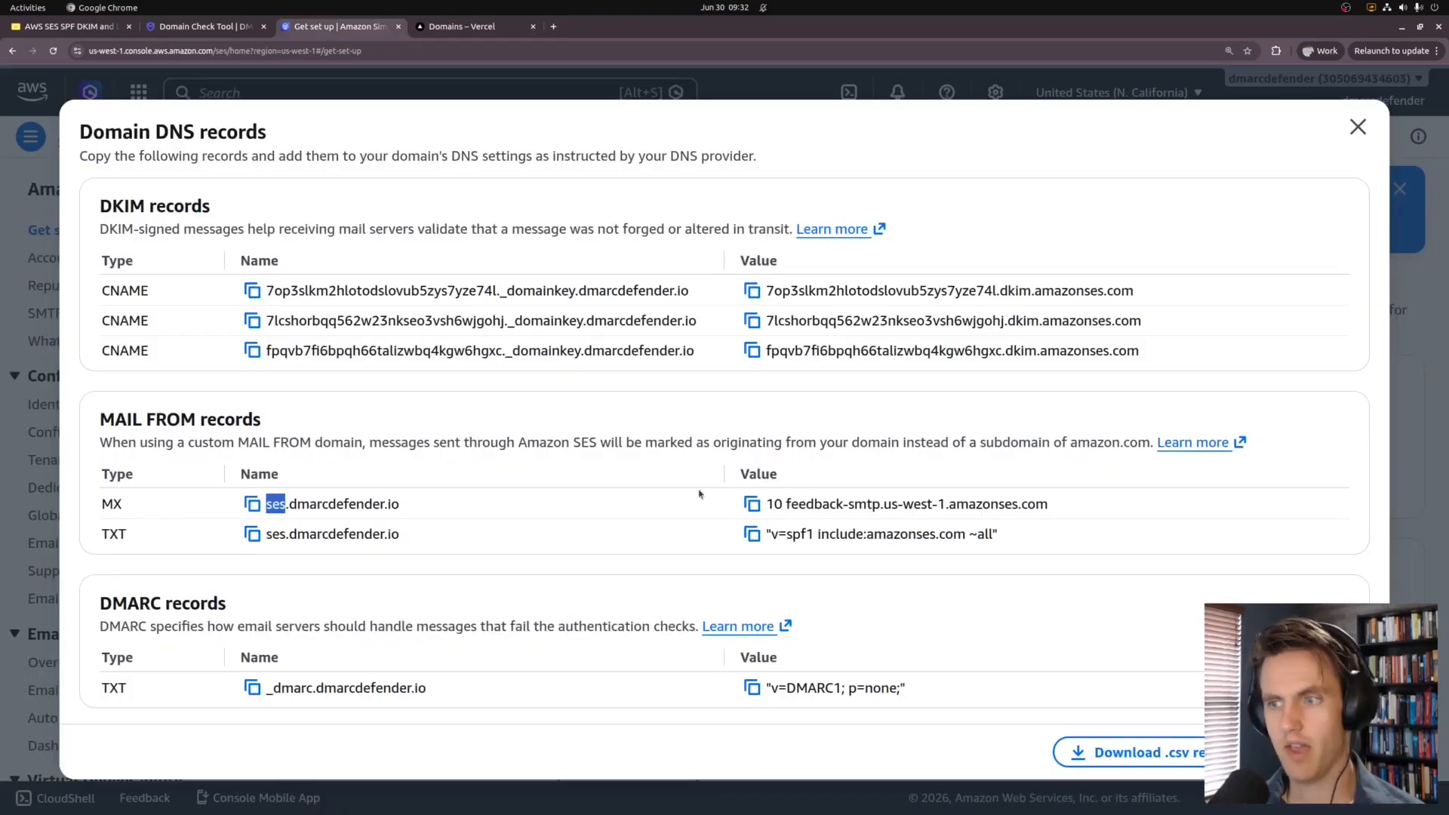
{"action": "left_click", "coordinate": [753, 504]}
{"action": "key", "text": "ctrl+Tab"}
{"action": "left_click", "coordinate": [963, 342]}
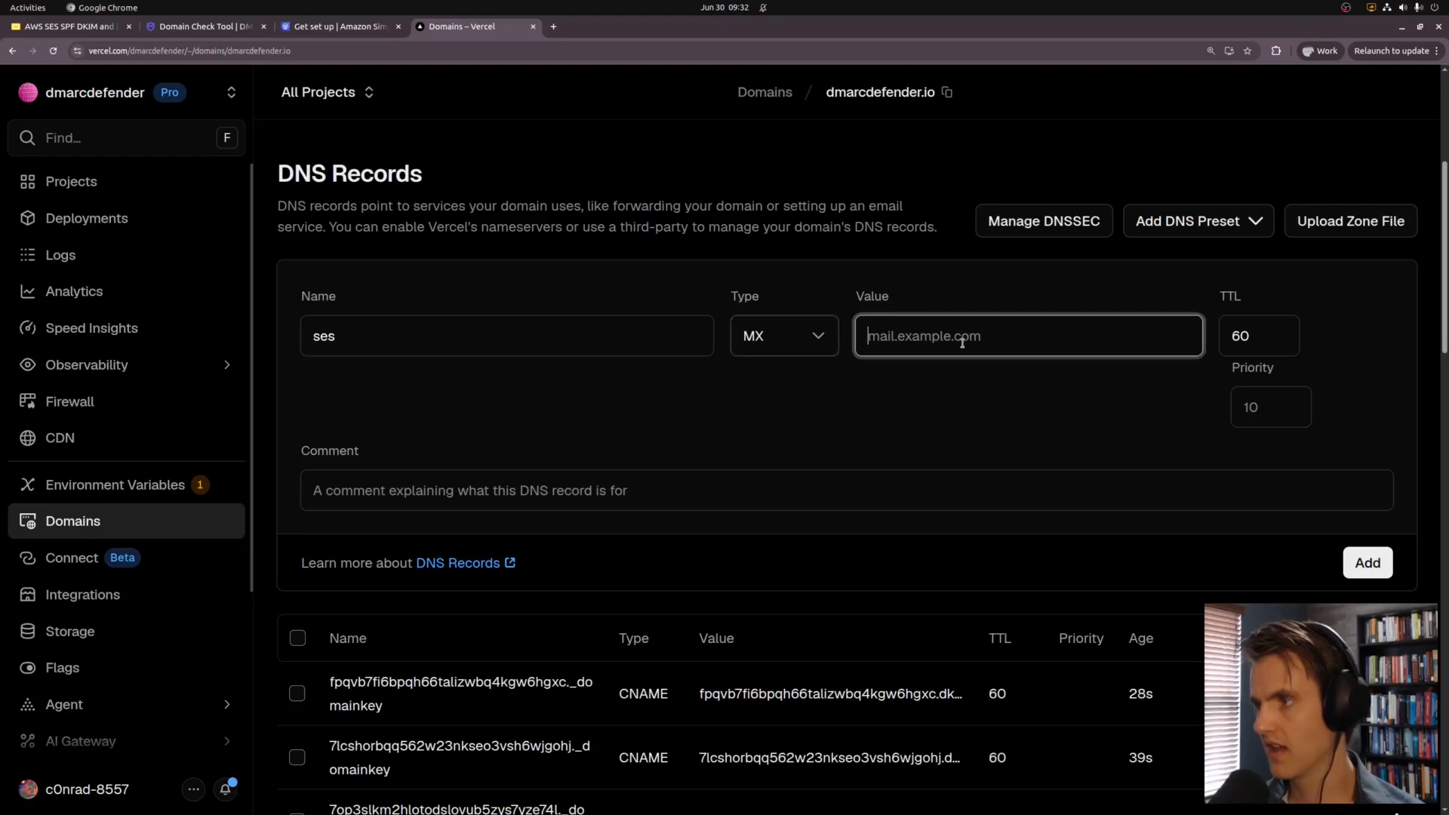
{"action": "key", "text": "ctrl+v"}
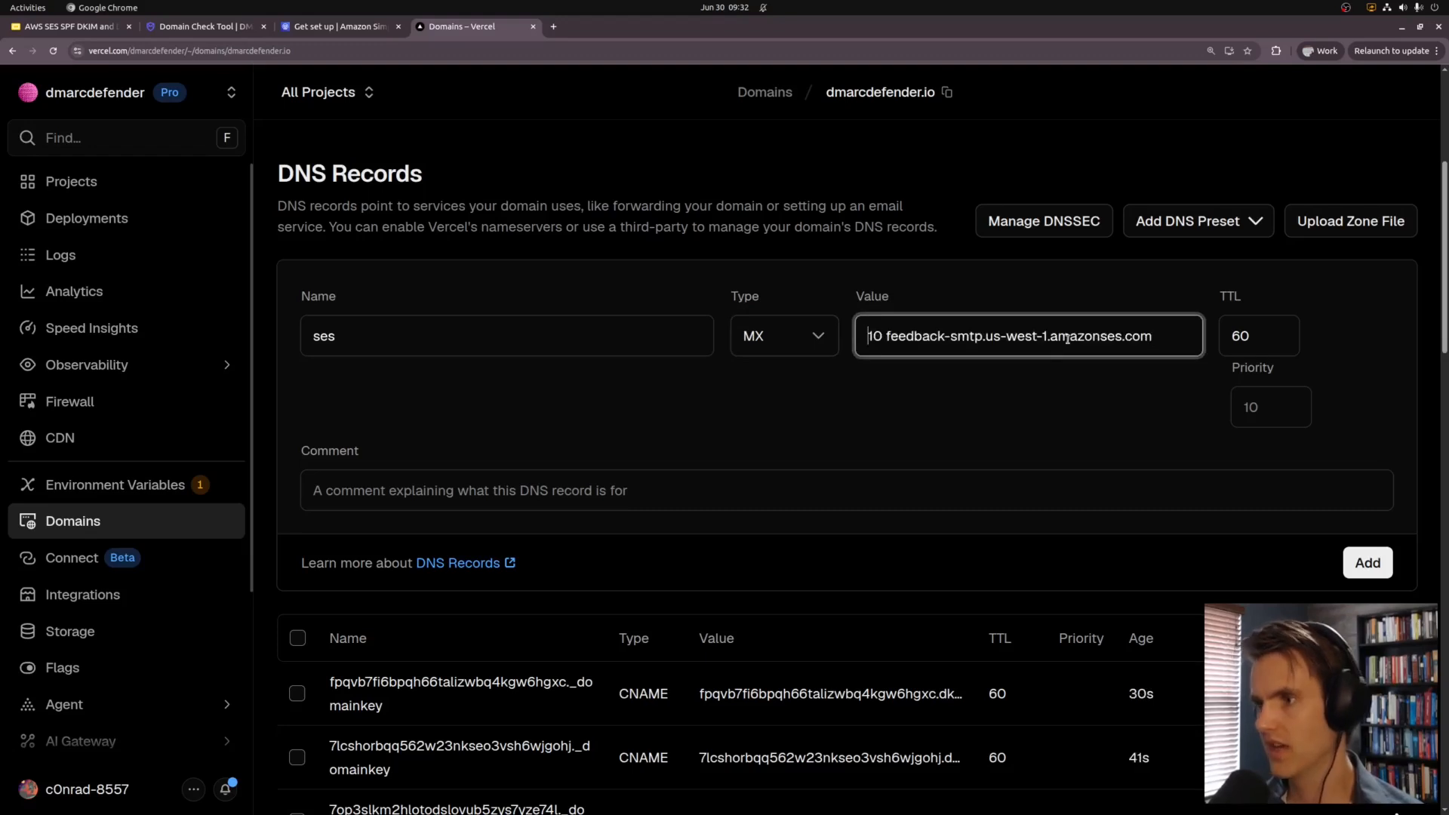
{"action": "key", "text": "ctrl+shift+Right"}
{"action": "key", "text": "BackSpace"}
{"action": "key", "text": "Delete"}
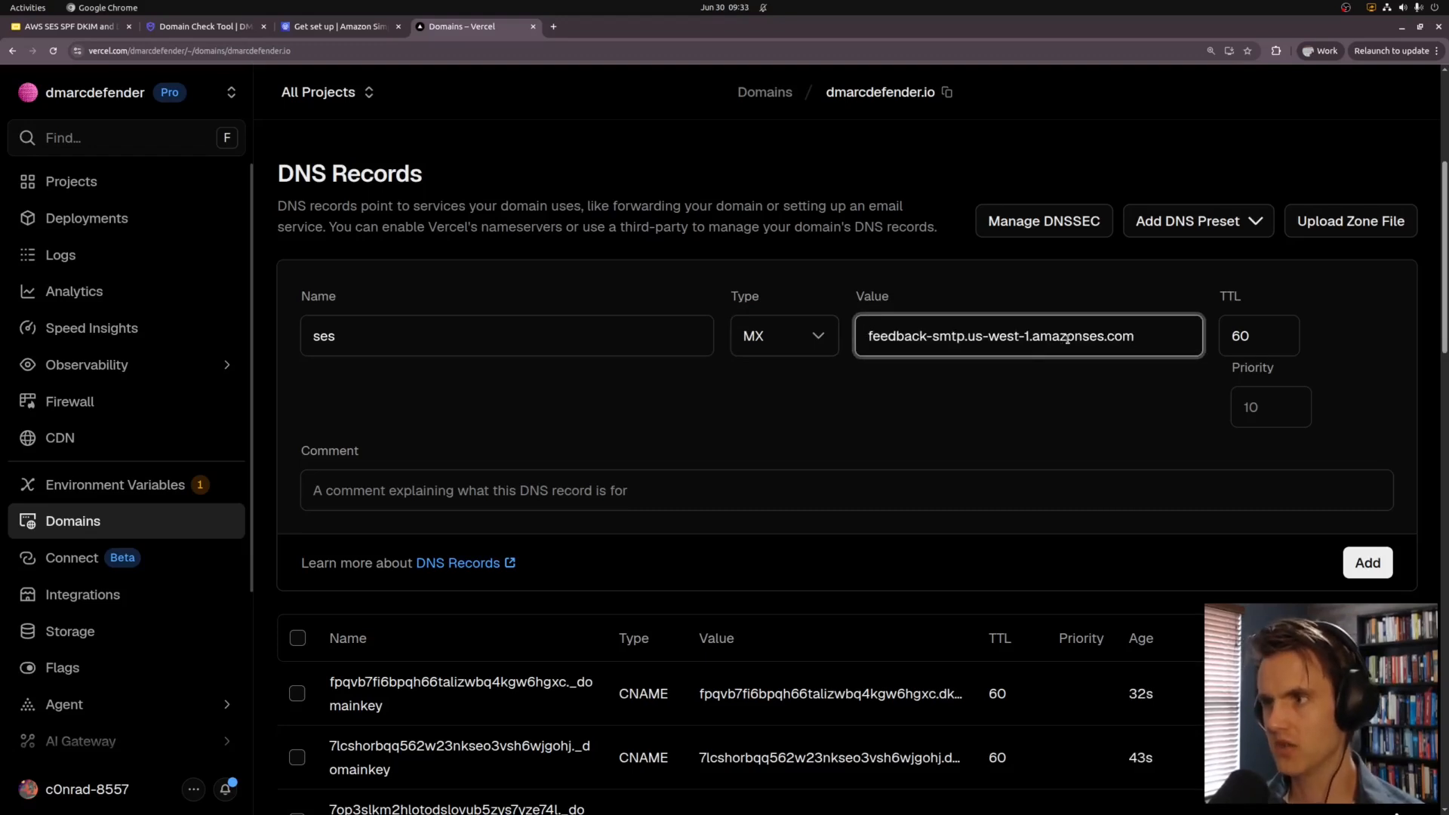
{"action": "left_click", "coordinate": [1249, 407]}
{"action": "type", "text": "10"}
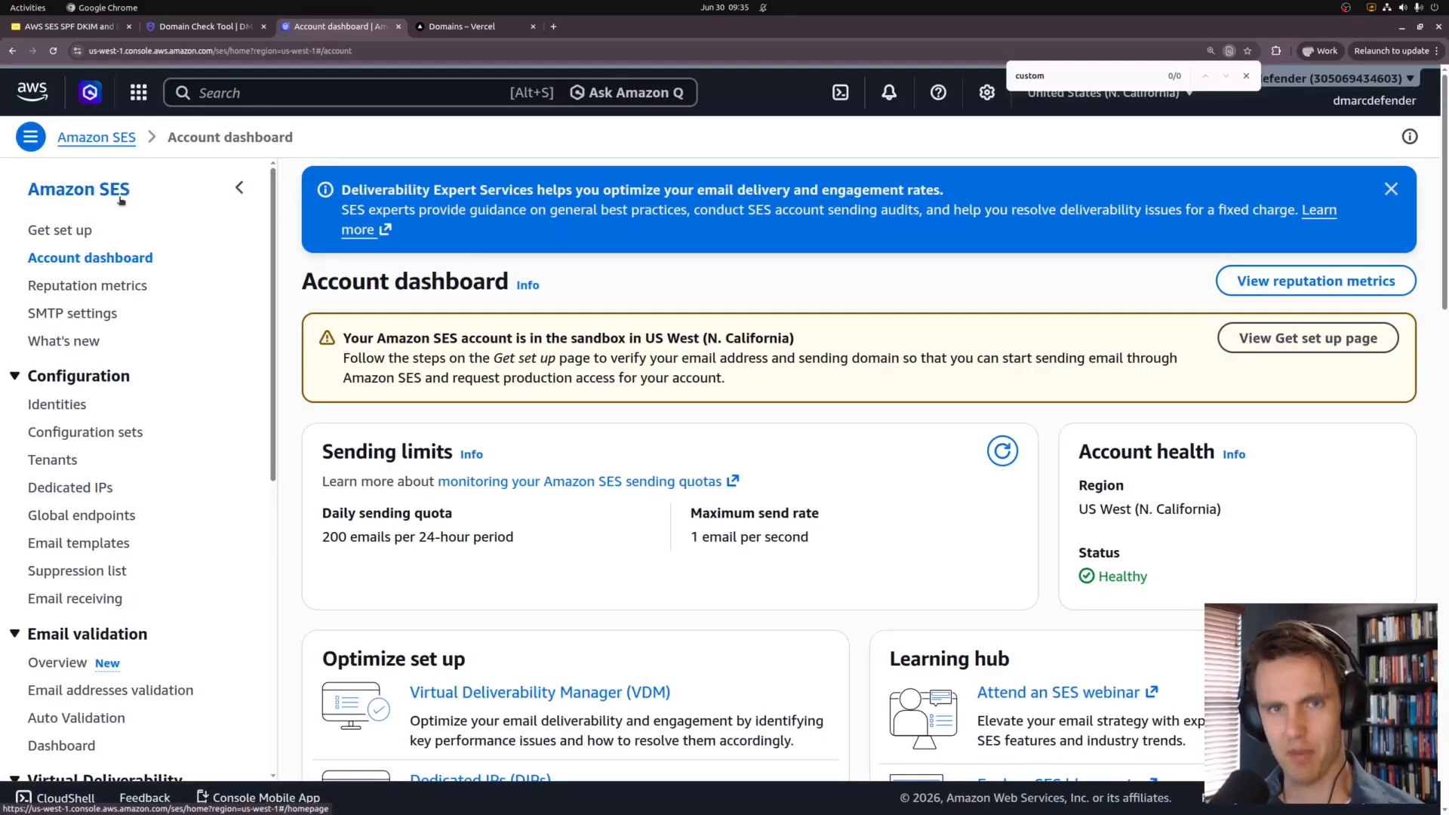
Step: Open the dmarcdefender.io identity from the SES Identities list
{"action": "left_click", "coordinate": [102, 397]}
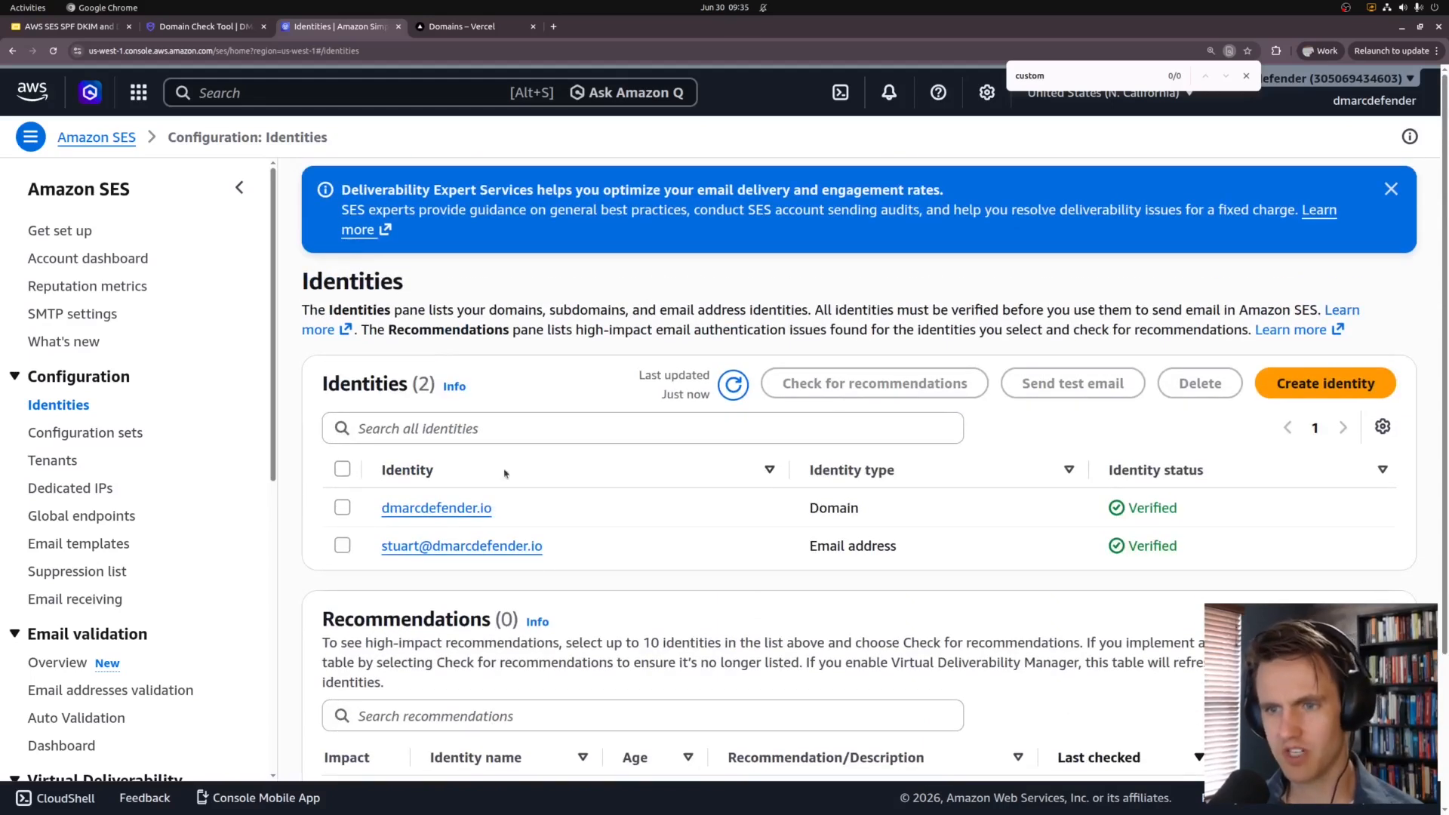
{"action": "left_click_drag", "start_coordinate": [381, 509], "coordinate": [407, 512]}
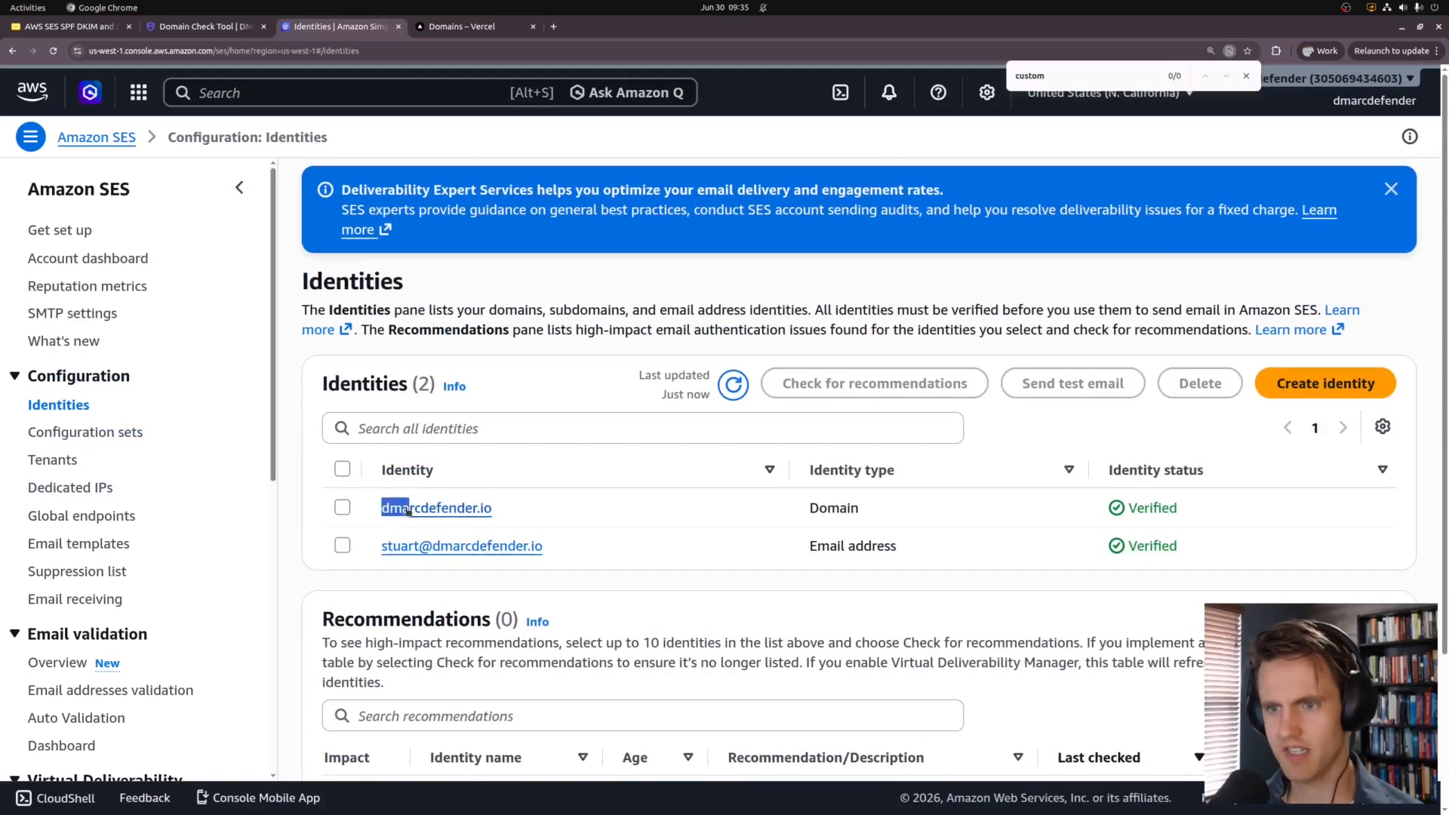
{"action": "left_click", "coordinate": [407, 510]}
{"action": "scroll", "coordinate": [439, 430], "scroll_direction": "down", "scroll_amount": 10}
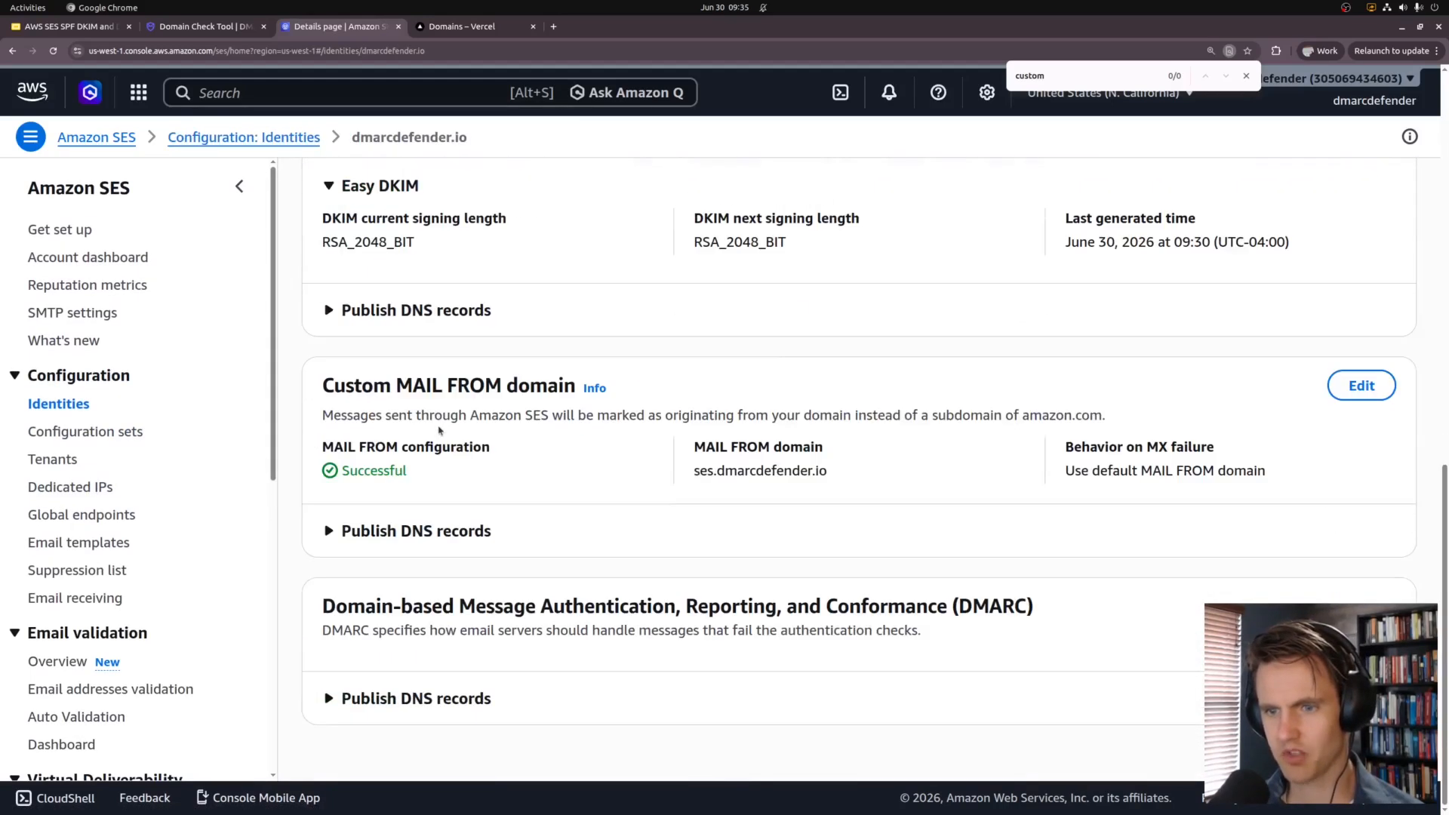
Step: Expand the Custom MAIL FROM DNS records and copy the TXT record's name
{"action": "left_click", "coordinate": [415, 531]}
{"action": "scroll", "coordinate": [422, 544], "scroll_direction": "down", "scroll_amount": 3}
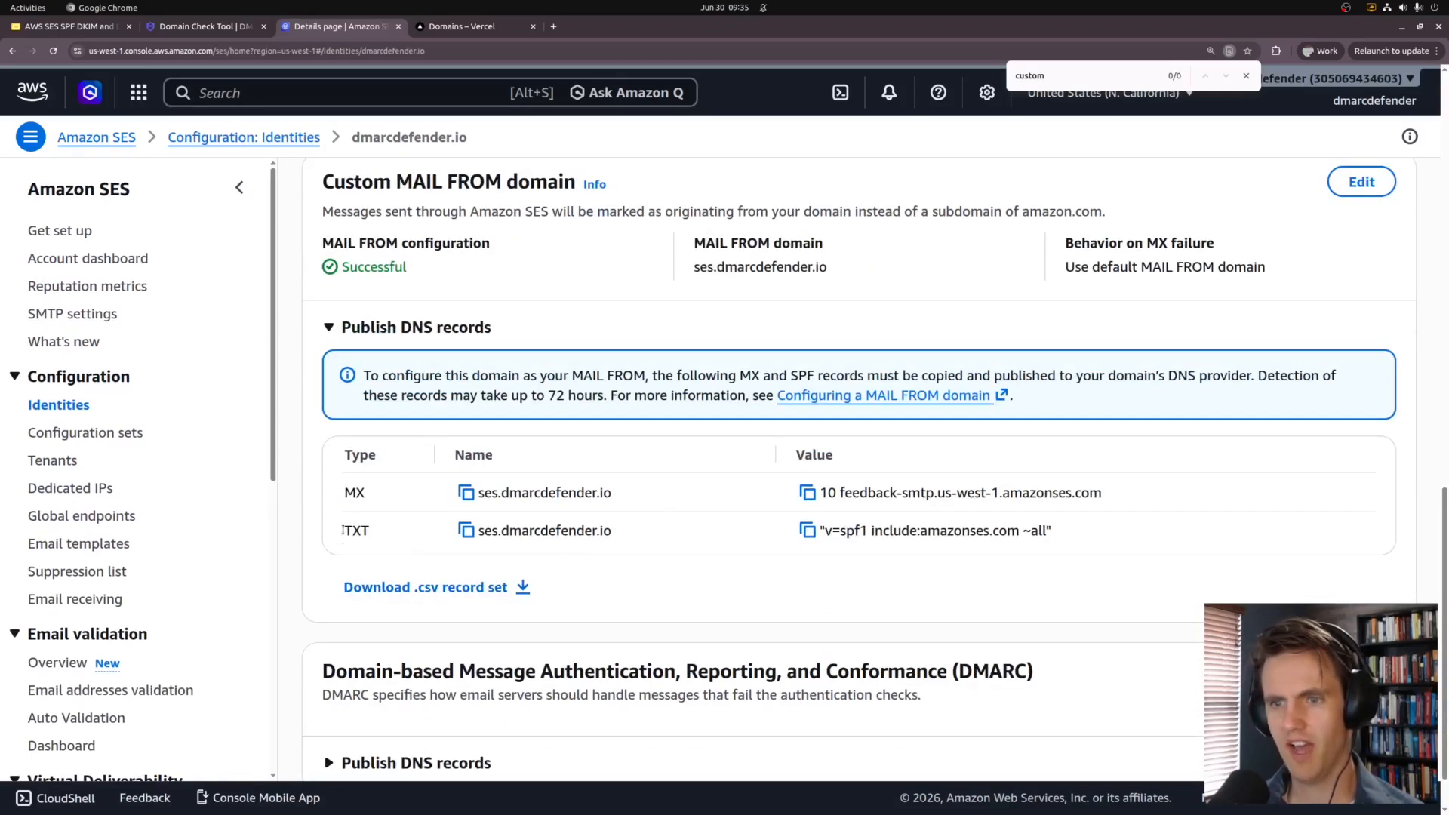
{"action": "left_click_drag", "start_coordinate": [347, 525], "coordinate": [987, 556]}
{"action": "left_click", "coordinate": [417, 478]}
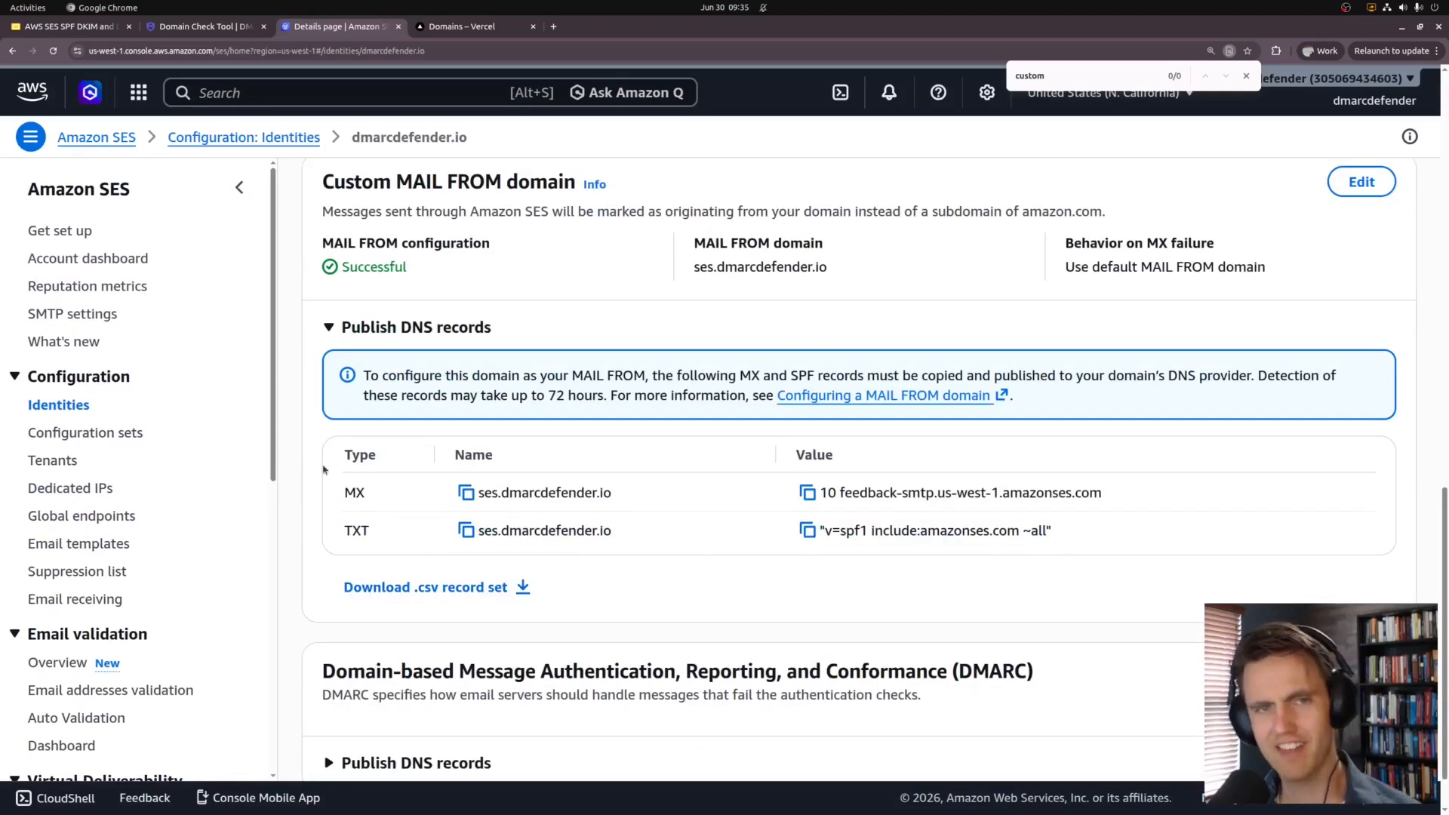
{"action": "left_click", "coordinate": [466, 531]}
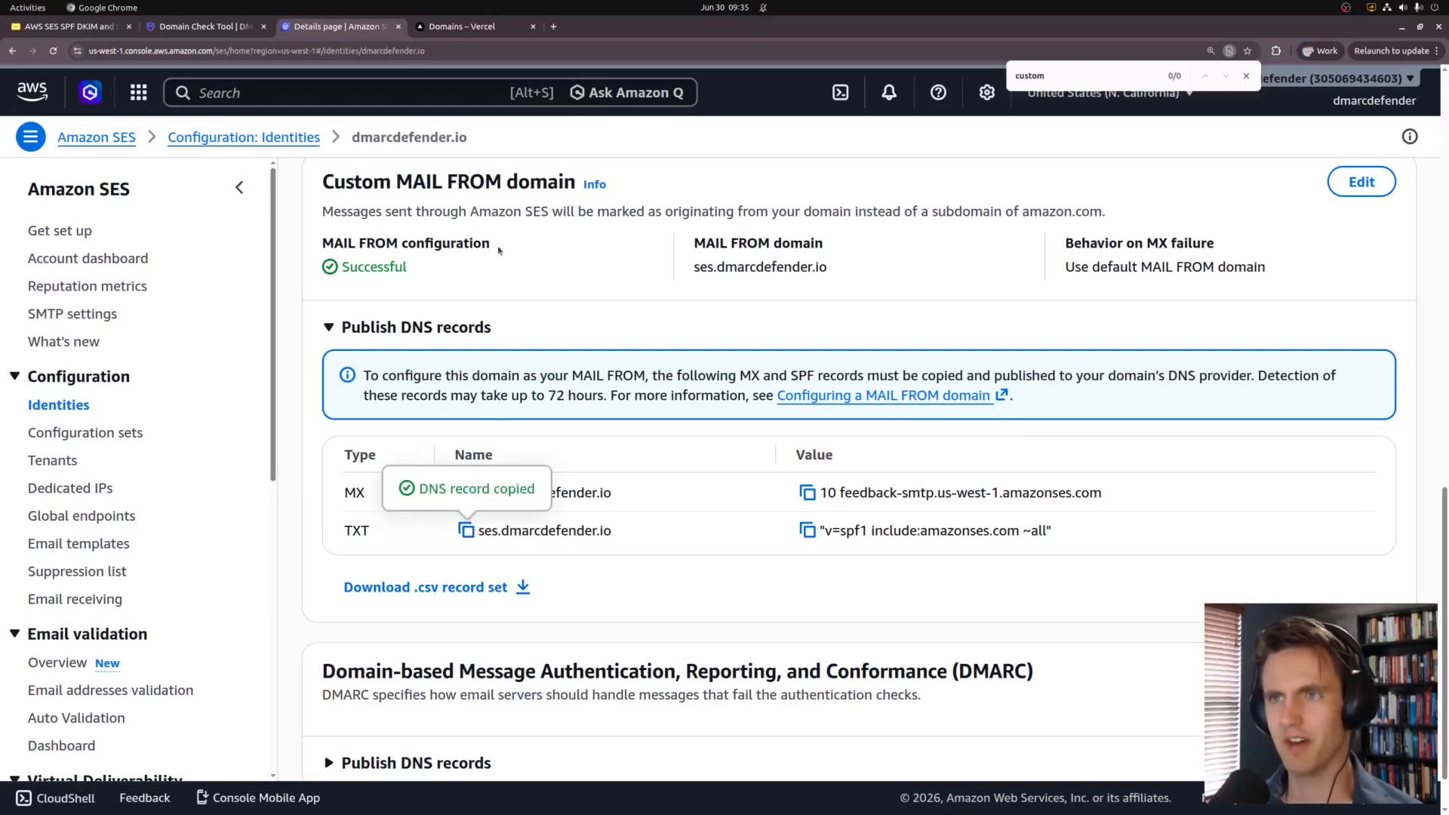
{"action": "key", "text": "ctrl+Tab"}
Step: Enter a TXT record named ses with value v=spf1 include:amazonses.com ~all
{"action": "type", "text": "ses"}
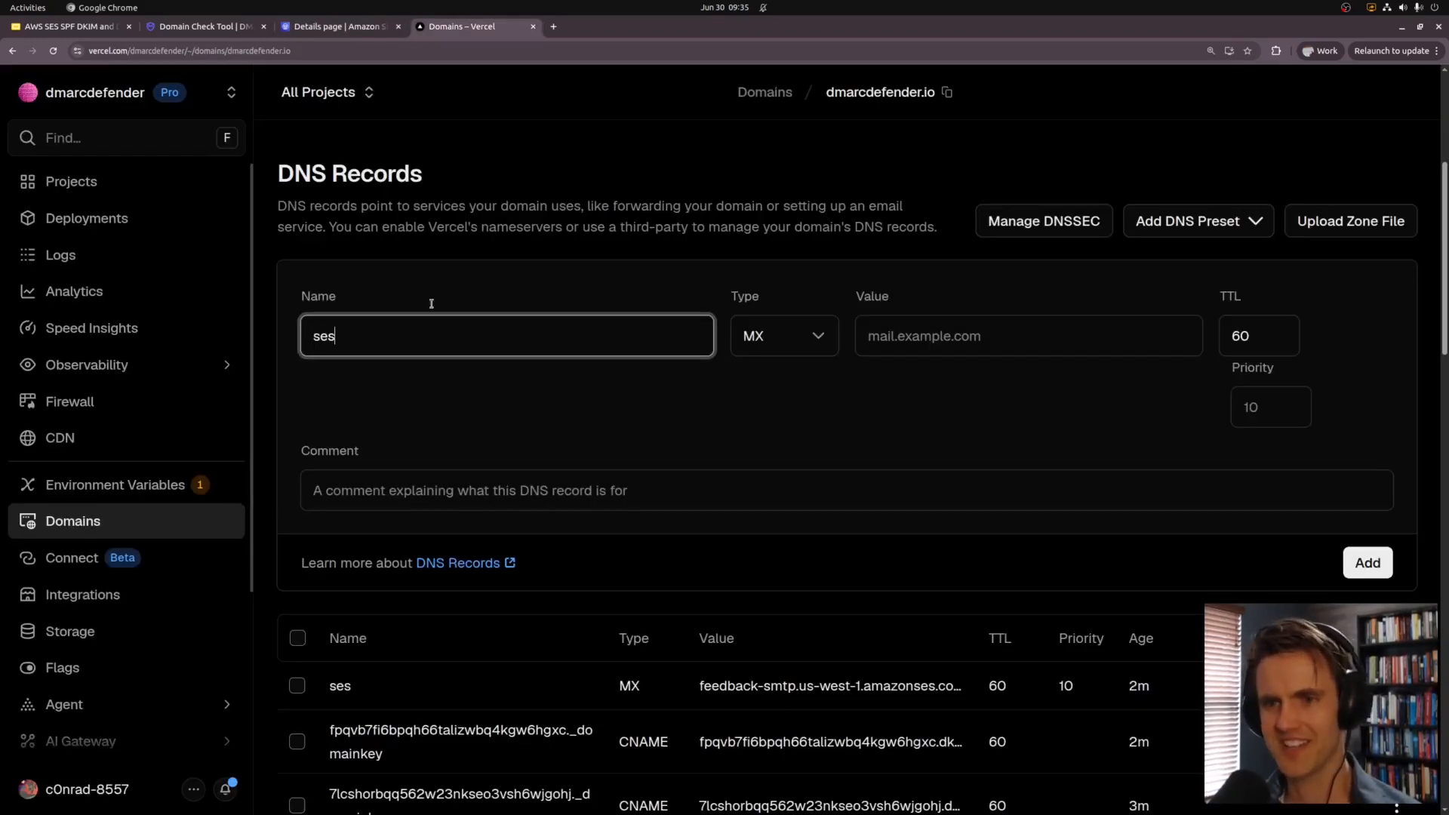
{"action": "left_click", "coordinate": [804, 339]}
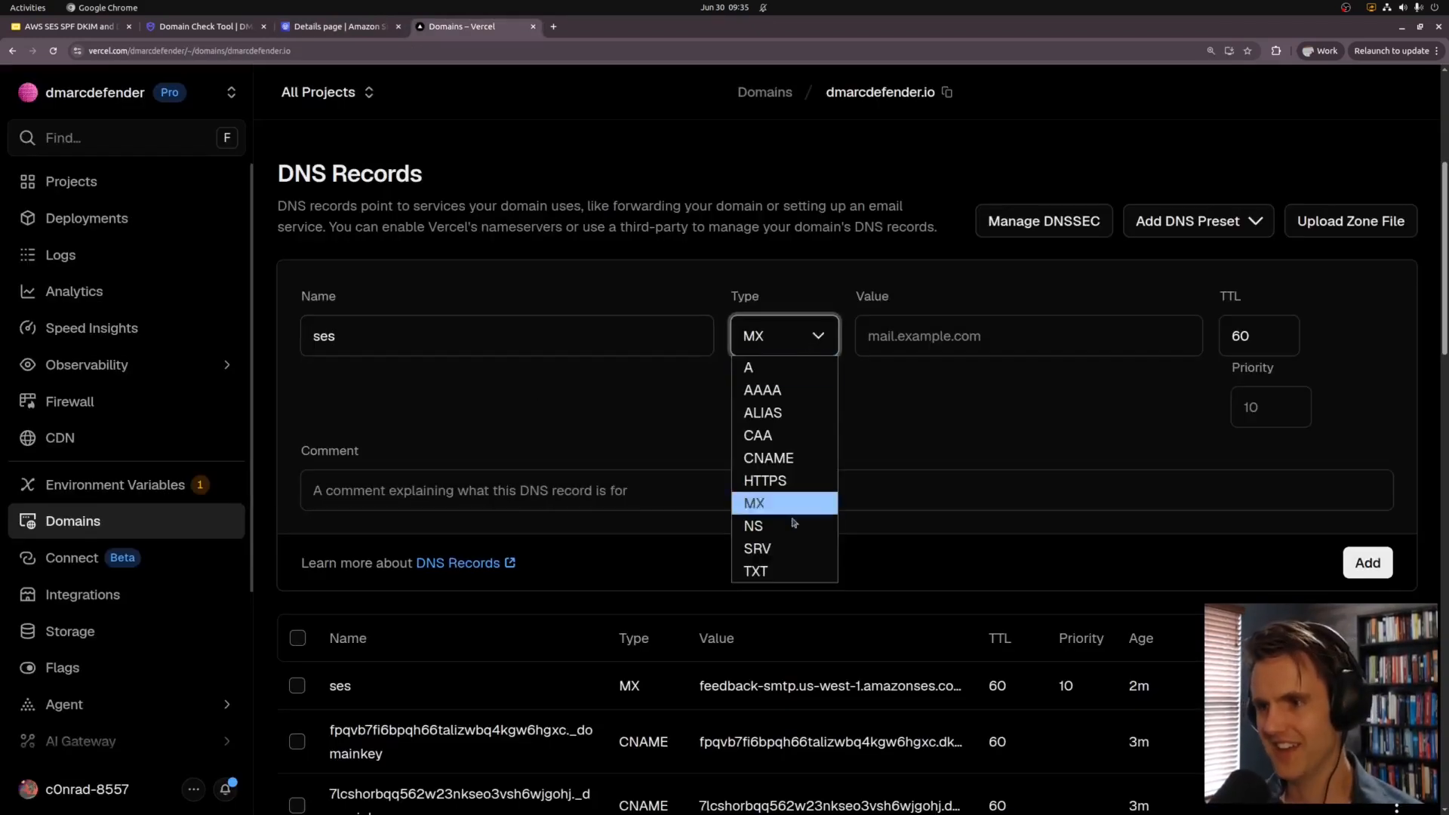
{"action": "left_click", "coordinate": [784, 567]}
{"action": "key", "text": "Tab"}
{"action": "type", "text": "v=spf1 include:amazonses.com ~all"}
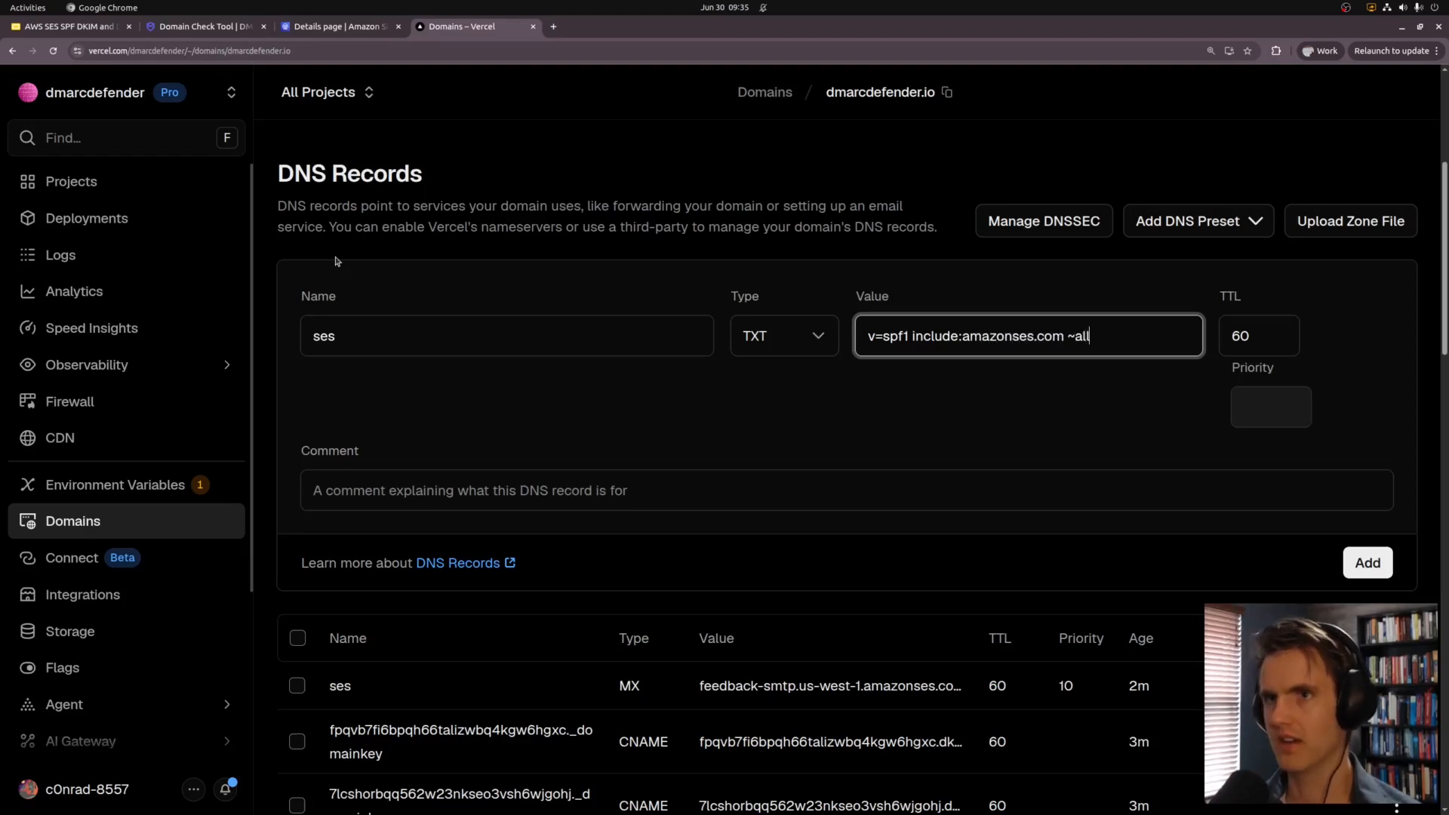
Step: Cross-check the new TXT entry against the SES MAIL FROM records
{"action": "key", "text": "ctrl+shift+Tab"}
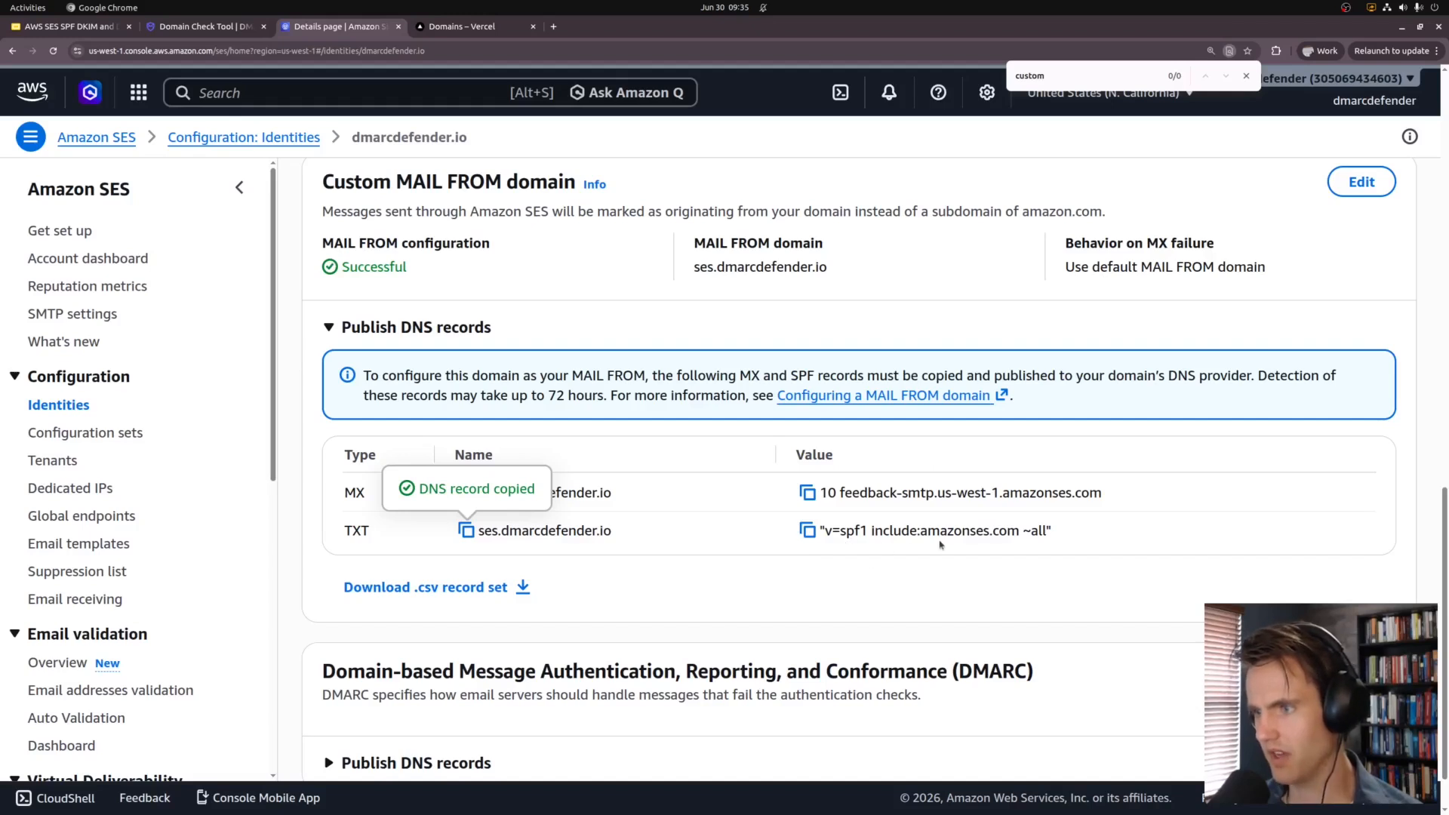
{"action": "key", "text": "ctrl+Tab"}
{"action": "key", "text": "ctrl+shift+Tab"}
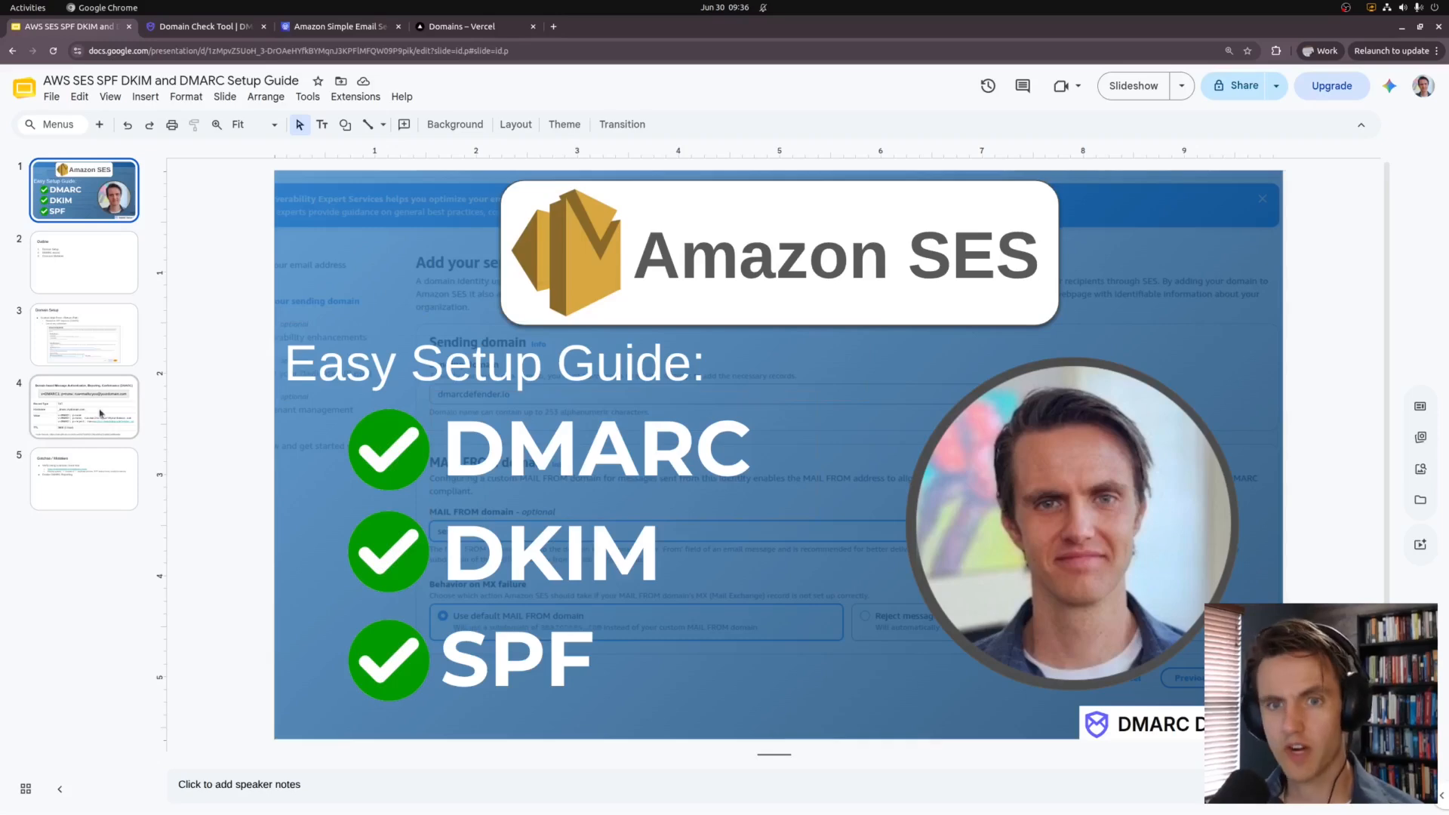
Step: Present slide 4, the DMARC record slide, as a full-screen slideshow
{"action": "left_click", "coordinate": [100, 413]}
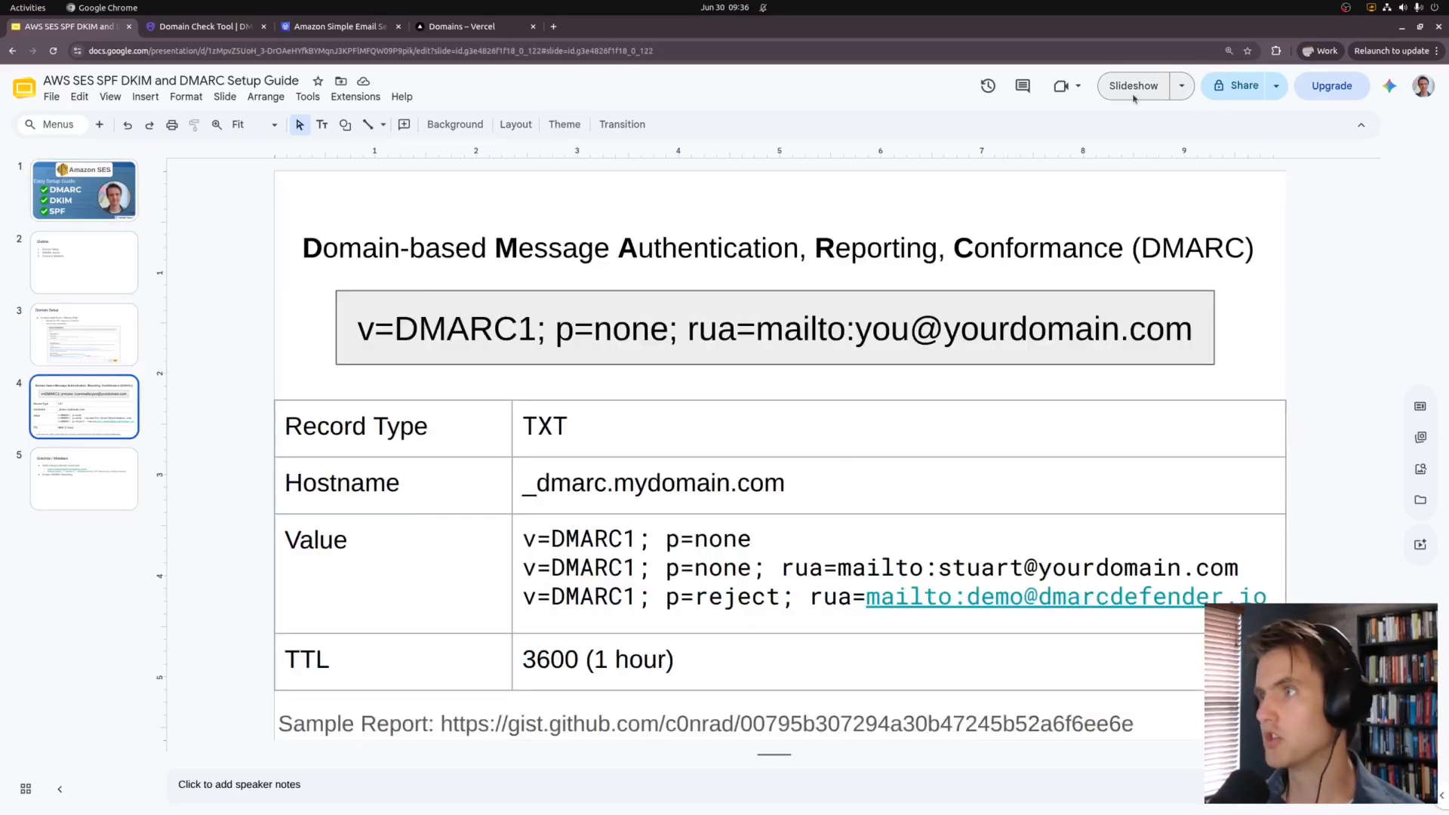
{"action": "left_click", "coordinate": [1133, 94]}
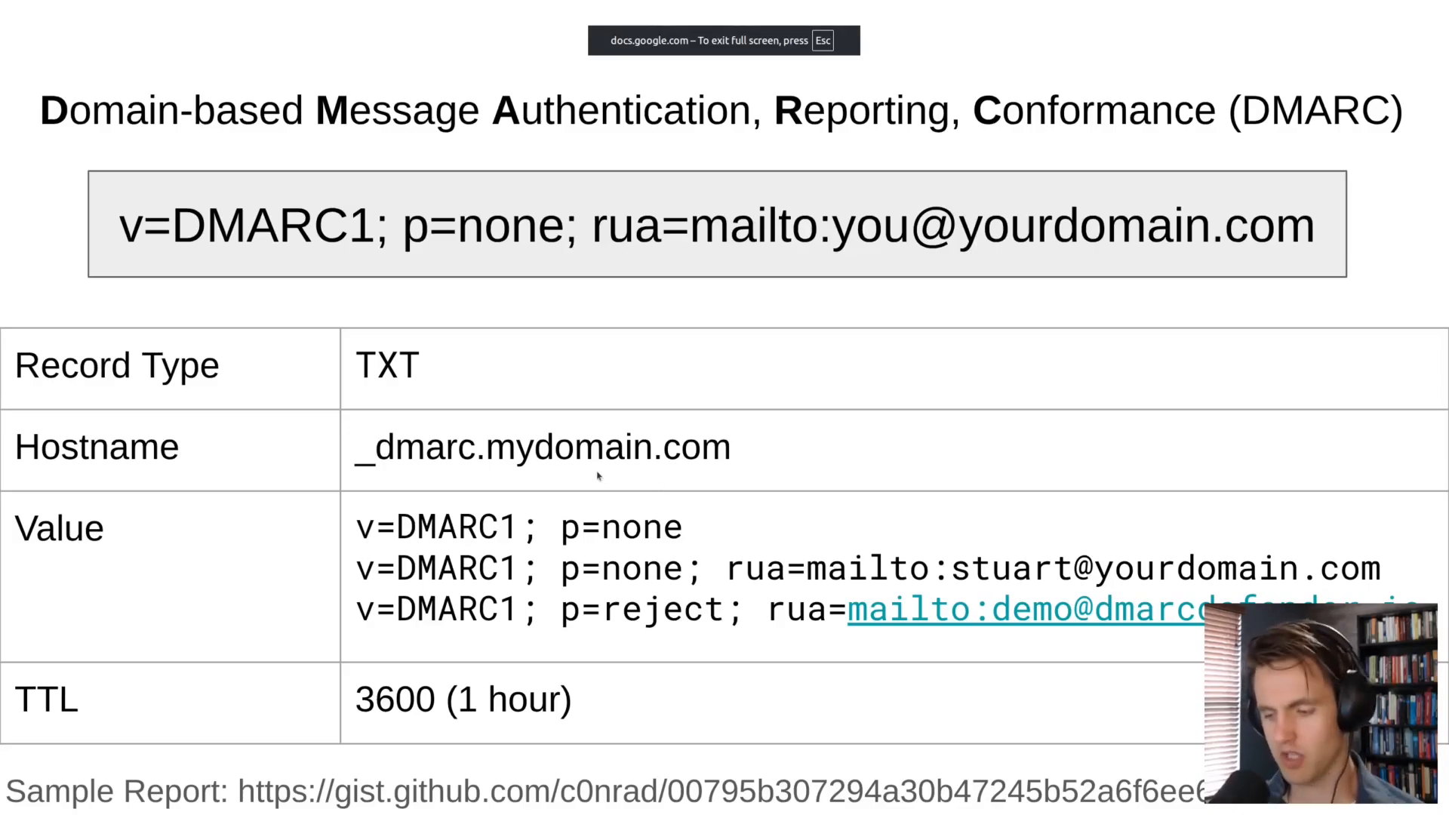